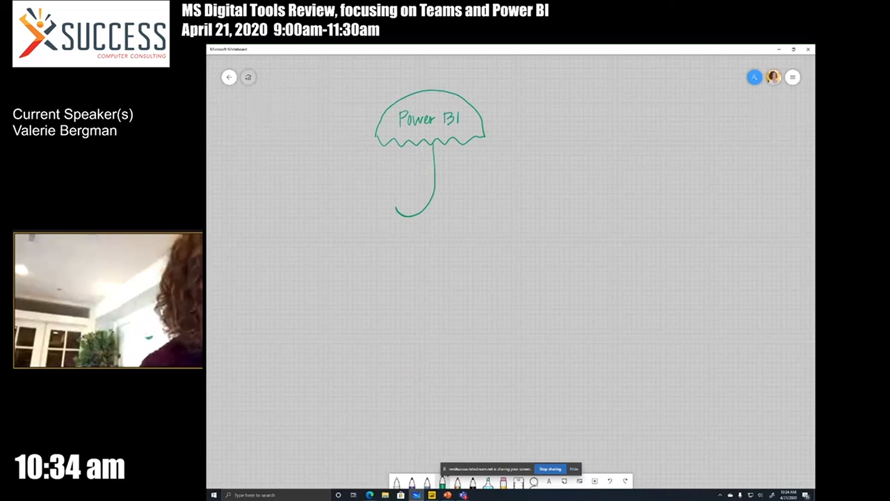
Handwrite the heading "Power BI Desktop" to the left of the umbrella handle and add a "- free" bullet below it
{"action": "mouse_move", "coordinate": [318, 161]}
{"action": "left_mouse_down"}
{"action": "mouse_move", "coordinate": [318, 170]}
{"action": "mouse_move", "coordinate": [356, 168]}
{"action": "mouse_move", "coordinate": [324, 183]}
{"action": "mouse_move", "coordinate": [333, 184]}
{"action": "left_mouse_up"}
{"action": "left_click_drag", "start_coordinate": [339, 180], "coordinate": [349, 185]}
{"action": "mouse_move", "coordinate": [351, 180]}
{"action": "left_mouse_down"}
{"action": "mouse_move", "coordinate": [357, 195]}
{"action": "mouse_move", "coordinate": [363, 183]}
{"action": "left_mouse_up"}
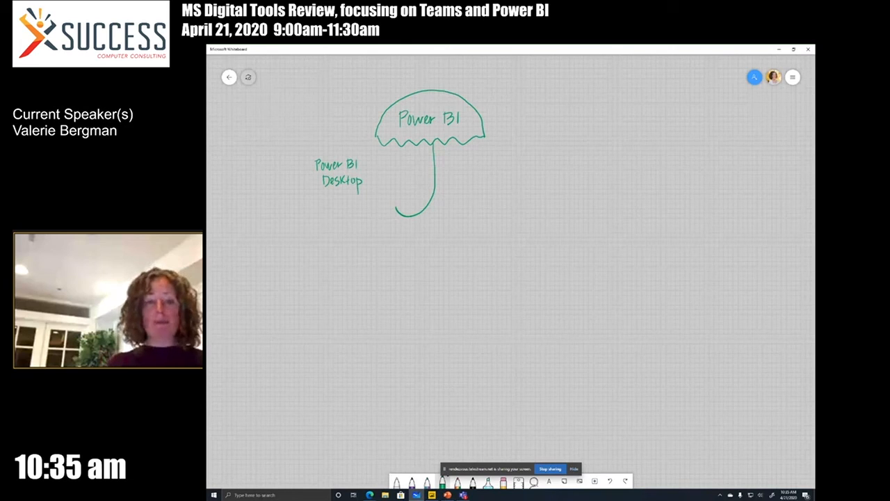
{"action": "left_click_drag", "start_coordinate": [314, 201], "coordinate": [320, 201]}
{"action": "left_click_drag", "start_coordinate": [328, 197], "coordinate": [323, 208]}
{"action": "left_click_drag", "start_coordinate": [322, 203], "coordinate": [334, 200]}
{"action": "left_click_drag", "start_coordinate": [334, 203], "coordinate": [346, 204]}
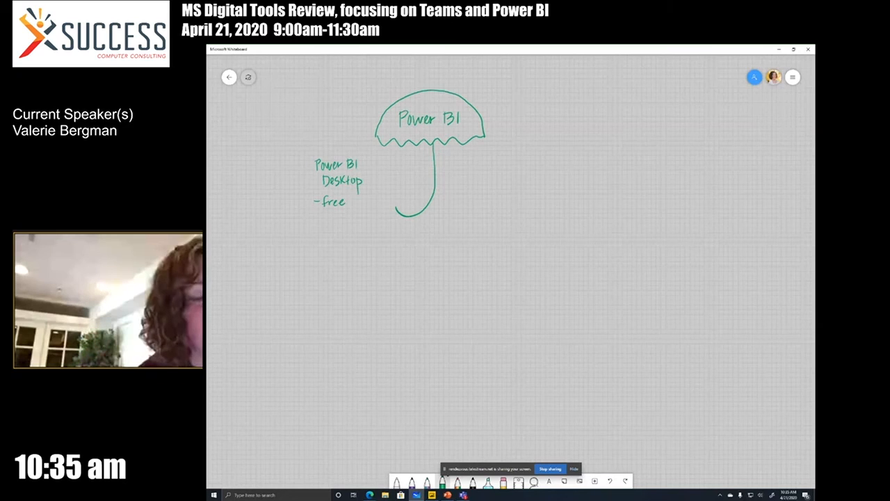
{"action": "mouse_move", "coordinate": [315, 217]}
{"action": "left_mouse_down"}
{"action": "mouse_move", "coordinate": [328, 227]}
{"action": "mouse_move", "coordinate": [318, 217]}
{"action": "left_mouse_up"}
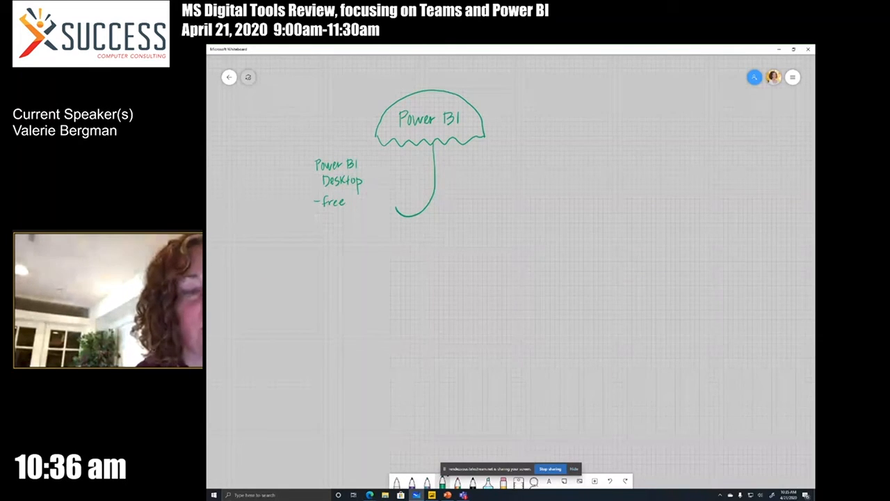
Handwrite the heading "Power BI service" under the umbrella, between the Power BI Desktop heading and the handle
{"action": "left_click_drag", "start_coordinate": [381, 157], "coordinate": [381, 166]}
{"action": "left_click_drag", "start_coordinate": [382, 156], "coordinate": [390, 160]}
{"action": "left_click_drag", "start_coordinate": [392, 160], "coordinate": [404, 164]}
{"action": "left_click_drag", "start_coordinate": [404, 159], "coordinate": [415, 166]}
{"action": "left_click_drag", "start_coordinate": [415, 157], "coordinate": [415, 165]}
{"action": "left_click_drag", "start_coordinate": [422, 156], "coordinate": [422, 166]}
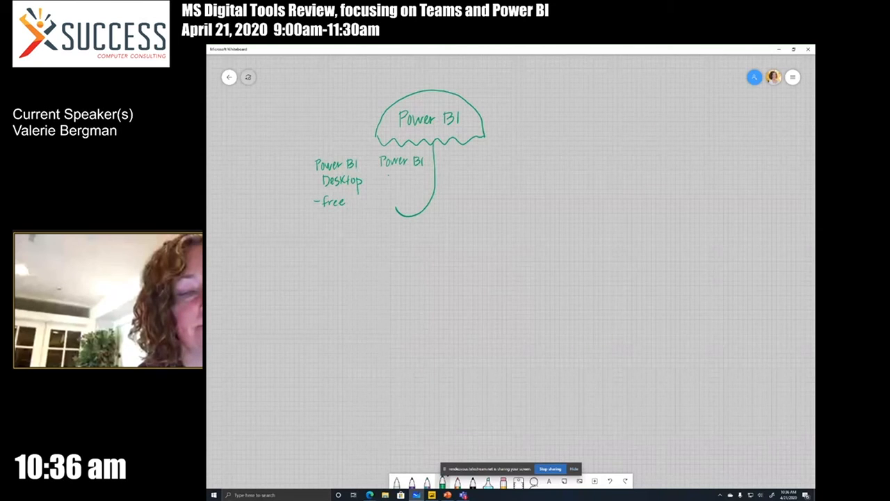
{"action": "left_click_drag", "start_coordinate": [391, 175], "coordinate": [403, 176]}
{"action": "left_click_drag", "start_coordinate": [404, 175], "coordinate": [419, 180]}
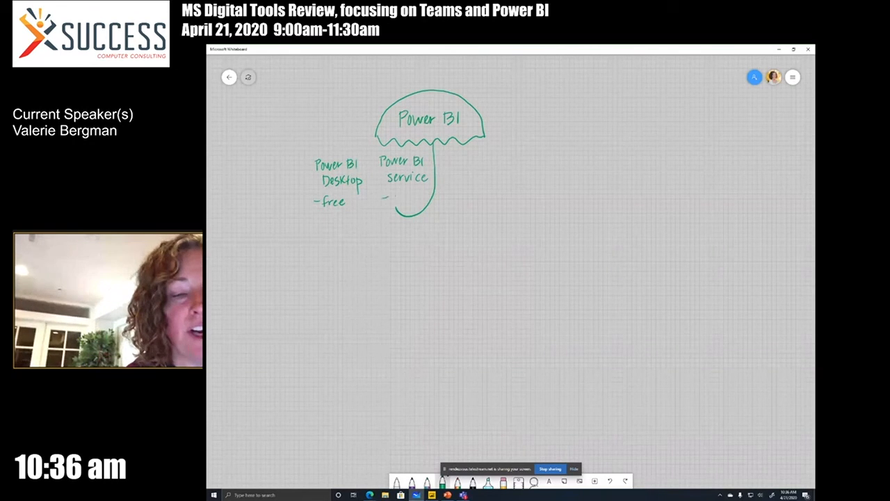
Add handwritten "cloud-hosted" and "Licensing" bullets below the Power BI service heading
{"action": "left_click_drag", "start_coordinate": [402, 195], "coordinate": [411, 199]}
{"action": "mouse_move", "coordinate": [416, 194]}
{"action": "left_mouse_down"}
{"action": "mouse_move", "coordinate": [412, 204]}
{"action": "mouse_move", "coordinate": [426, 203]}
{"action": "left_mouse_up"}
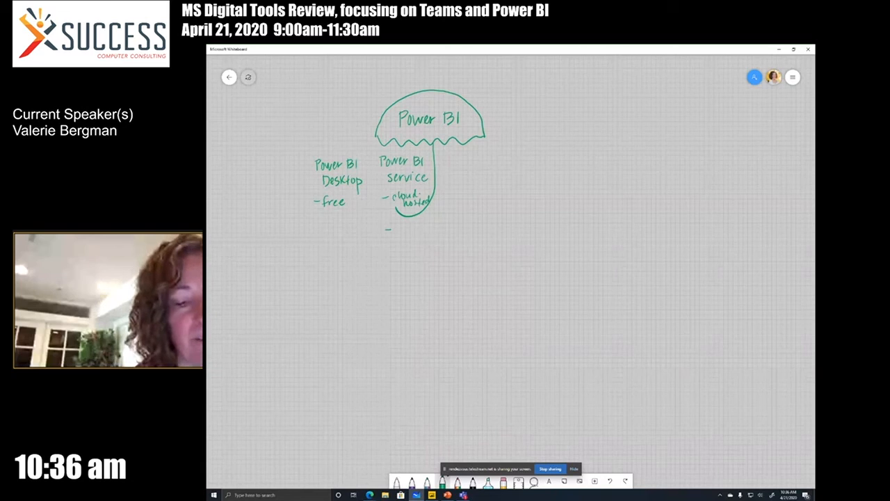
{"action": "left_click_drag", "start_coordinate": [396, 226], "coordinate": [399, 232]}
{"action": "left_click_drag", "start_coordinate": [402, 226], "coordinate": [436, 237]}
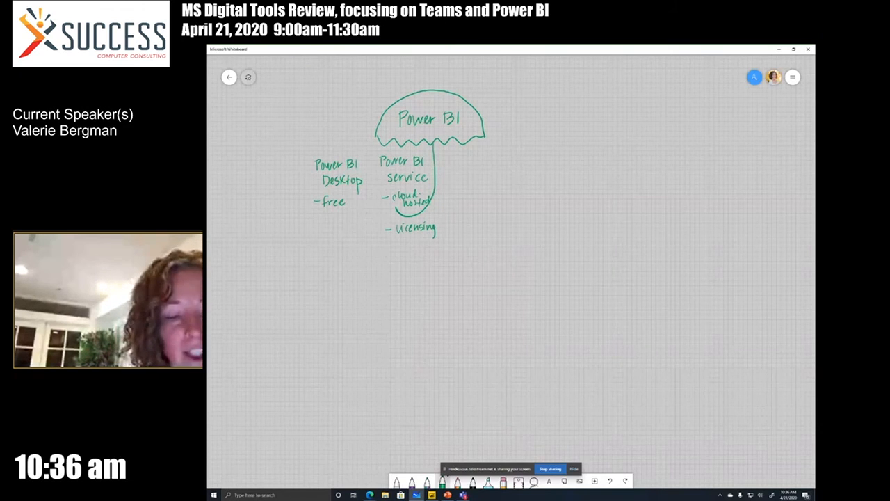
Draw two branches from the licensing bullet and label them "per user Power BI Pro" and "Dedicated Power BI Premium"
{"action": "mouse_move", "coordinate": [406, 237]}
{"action": "left_mouse_down"}
{"action": "mouse_move", "coordinate": [380, 264]}
{"action": "mouse_move", "coordinate": [411, 258]}
{"action": "mouse_move", "coordinate": [376, 275]}
{"action": "mouse_move", "coordinate": [402, 278]}
{"action": "left_mouse_up"}
{"action": "left_click_drag", "start_coordinate": [407, 270], "coordinate": [383, 288]}
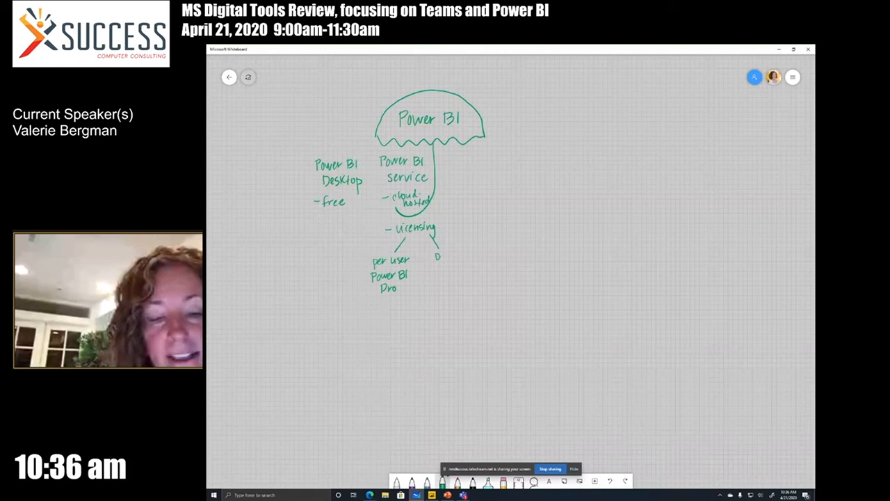
{"action": "left_click_drag", "start_coordinate": [441, 257], "coordinate": [455, 259]}
{"action": "left_click_drag", "start_coordinate": [461, 255], "coordinate": [473, 259]}
{"action": "mouse_move", "coordinate": [477, 251]}
{"action": "left_mouse_down"}
{"action": "mouse_move", "coordinate": [440, 271]}
{"action": "mouse_move", "coordinate": [459, 274]}
{"action": "left_mouse_up"}
{"action": "mouse_move", "coordinate": [460, 270]}
{"action": "left_mouse_down"}
{"action": "mouse_move", "coordinate": [474, 274]}
{"action": "mouse_move", "coordinate": [444, 287]}
{"action": "left_mouse_up"}
{"action": "mouse_move", "coordinate": [449, 281]}
{"action": "left_mouse_down"}
{"action": "mouse_move", "coordinate": [448, 290]}
{"action": "mouse_move", "coordinate": [452, 282]}
{"action": "left_mouse_up"}
{"action": "left_click_drag", "start_coordinate": [453, 285], "coordinate": [474, 286]}
{"action": "left_click_drag", "start_coordinate": [475, 282], "coordinate": [481, 285]}
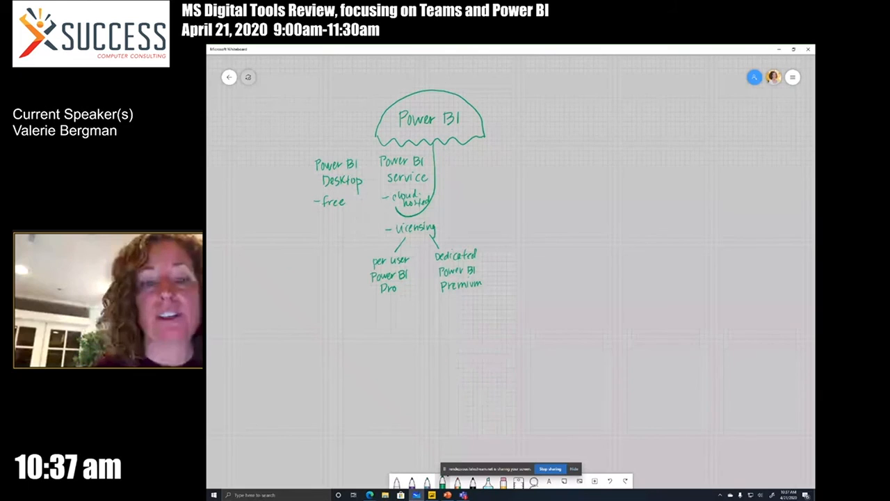
Handwrite the heading "Power BI Embedded" to the right of the umbrella handle
{"action": "left_click_drag", "start_coordinate": [455, 155], "coordinate": [455, 164]}
{"action": "left_click_drag", "start_coordinate": [455, 155], "coordinate": [456, 160]}
{"action": "left_click_drag", "start_coordinate": [461, 159], "coordinate": [483, 161]}
{"action": "mouse_move", "coordinate": [490, 153]}
{"action": "left_mouse_down"}
{"action": "mouse_move", "coordinate": [456, 178]}
{"action": "mouse_move", "coordinate": [480, 176]}
{"action": "left_mouse_up"}
{"action": "mouse_move", "coordinate": [483, 167]}
{"action": "left_mouse_down"}
{"action": "mouse_move", "coordinate": [482, 176]}
{"action": "mouse_move", "coordinate": [497, 177]}
{"action": "left_mouse_up"}
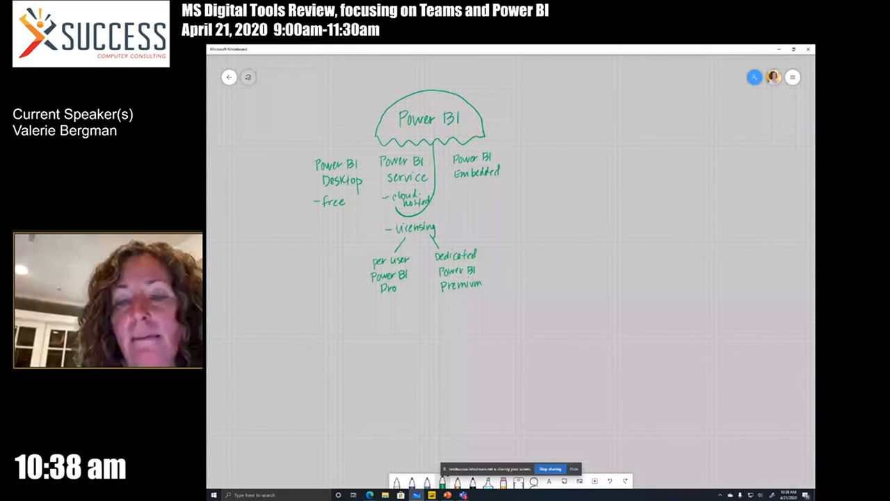
Handwrite the heading "Power BI Server" to the right of the Power BI Embedded heading
{"action": "left_click_drag", "start_coordinate": [521, 153], "coordinate": [521, 161]}
{"action": "left_click_drag", "start_coordinate": [527, 158], "coordinate": [544, 157]}
{"action": "mouse_move", "coordinate": [547, 153]}
{"action": "left_mouse_down"}
{"action": "mouse_move", "coordinate": [555, 160]}
{"action": "mouse_move", "coordinate": [530, 175]}
{"action": "mouse_move", "coordinate": [543, 169]}
{"action": "left_mouse_up"}
{"action": "left_click_drag", "start_coordinate": [544, 169], "coordinate": [558, 169]}
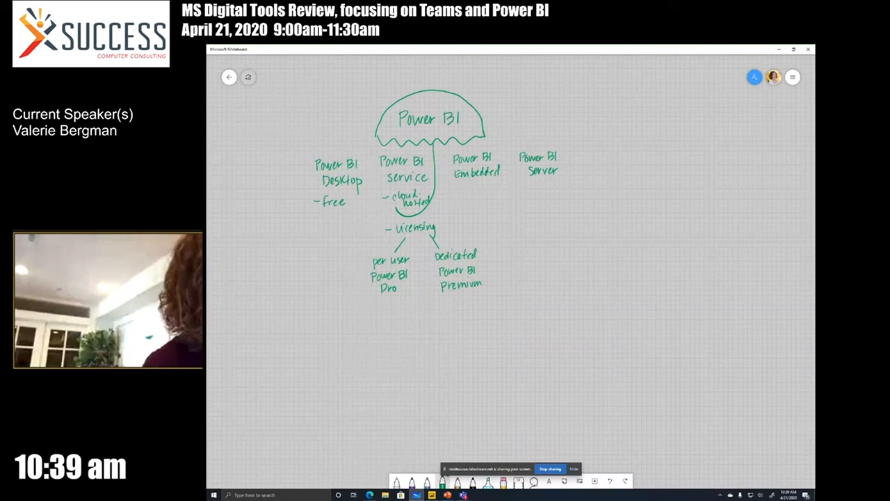
{"action": "left_click", "coordinate": [334, 201]}
{"action": "left_click", "coordinate": [346, 188]}
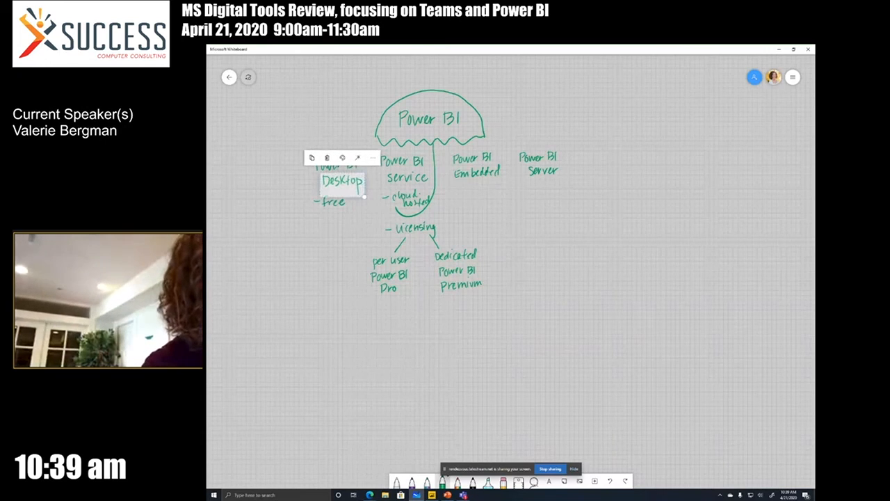
{"action": "key", "text": "Escape"}
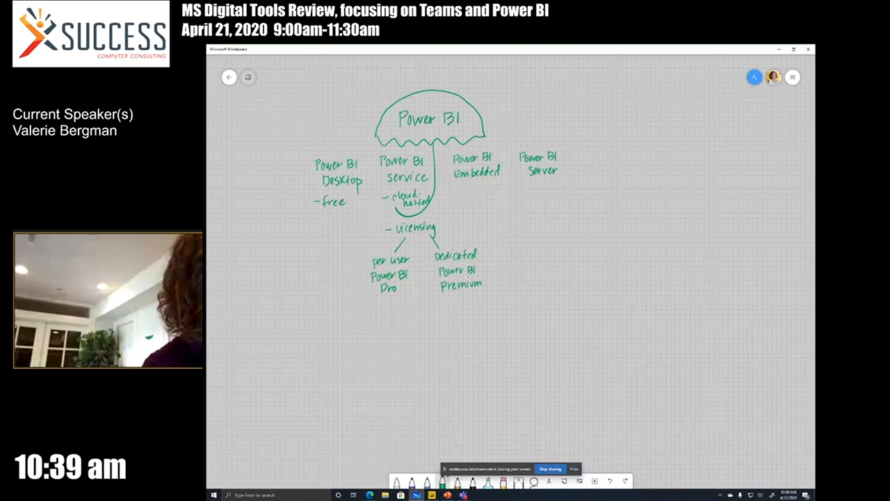
Mark the Power BI Desktop and Power BI service headings with a handwritten asterisk in front of each
{"action": "left_click_drag", "start_coordinate": [306, 161], "coordinate": [310, 168]}
{"action": "left_click_drag", "start_coordinate": [310, 160], "coordinate": [307, 169]}
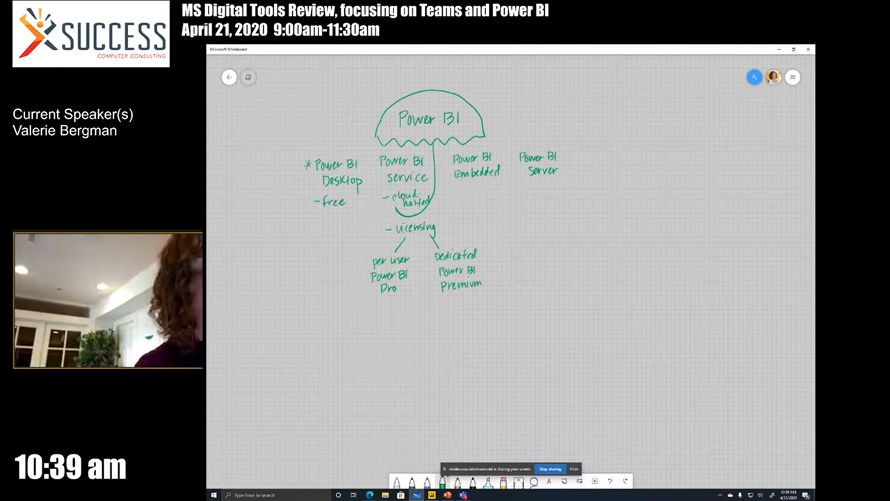
{"action": "right_click", "coordinate": [465, 182]}
{"action": "left_click_drag", "start_coordinate": [376, 153], "coordinate": [377, 160]}
{"action": "left_click_drag", "start_coordinate": [371, 157], "coordinate": [377, 156]}
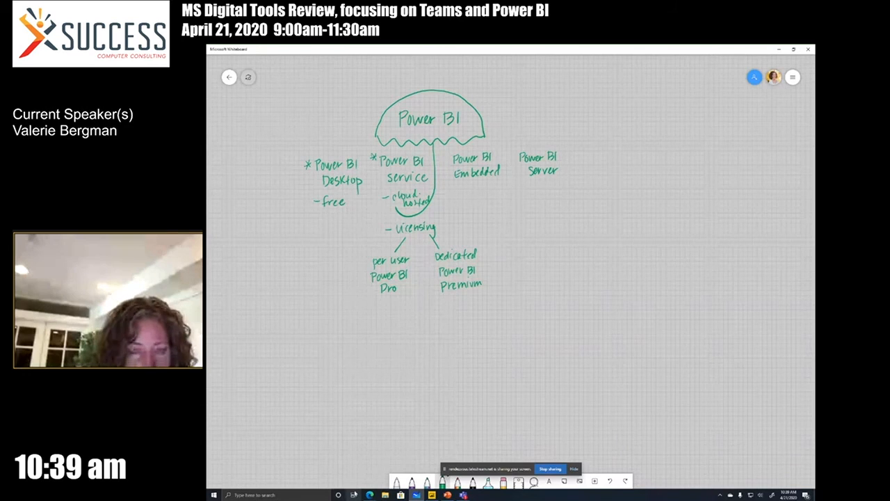
Switch to the Power BI window in the Edge browser and open the World Population report
{"action": "left_click", "coordinate": [370, 496]}
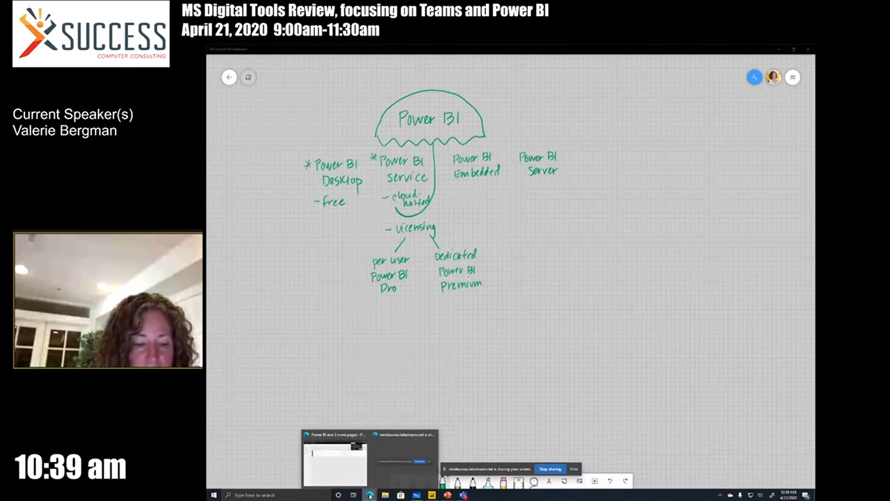
{"action": "left_click", "coordinate": [334, 462]}
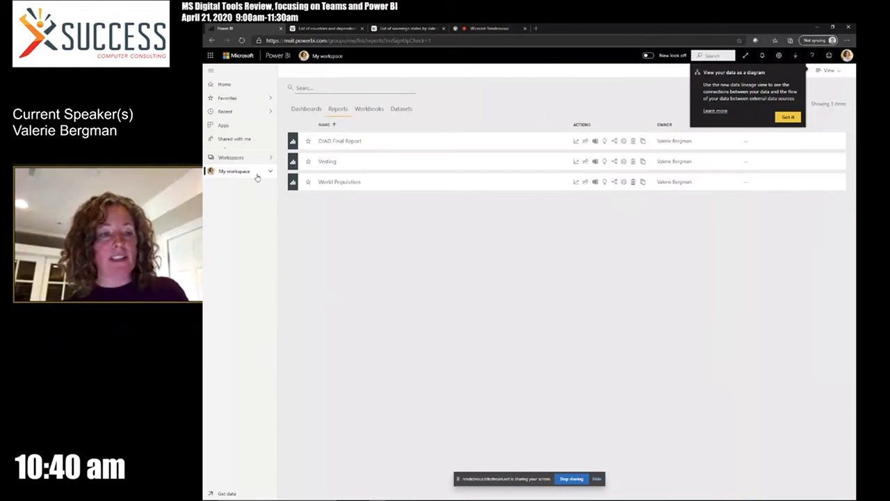
{"action": "left_click", "coordinate": [352, 183]}
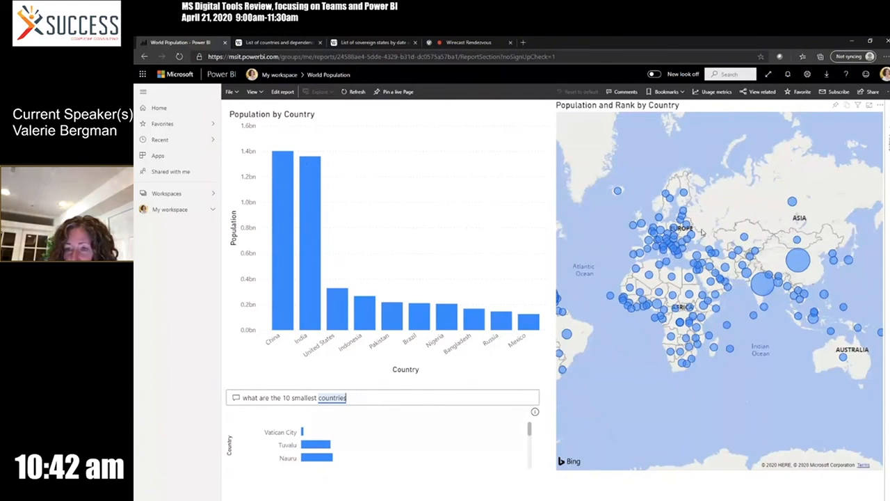
Inspect the map details for India, Mongolia, Russia and China, and cross-highlight China across the report
{"action": "mouse_move", "coordinate": [767, 287]}
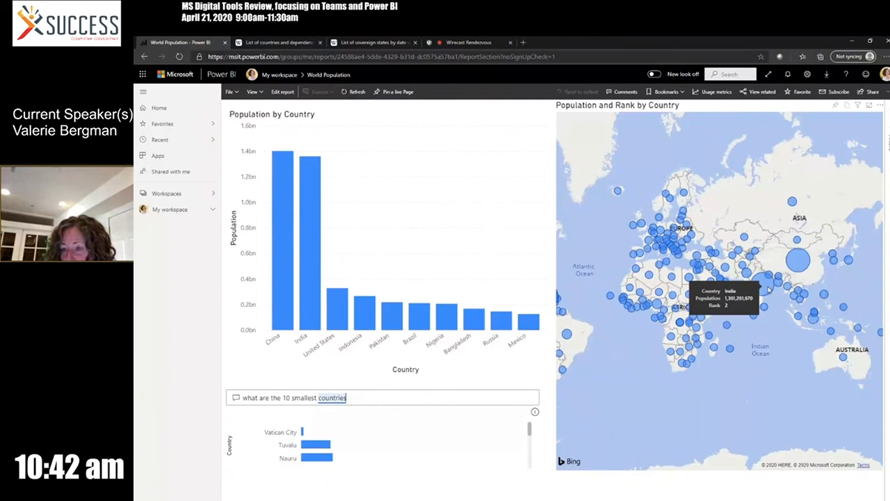
{"action": "mouse_move", "coordinate": [799, 226]}
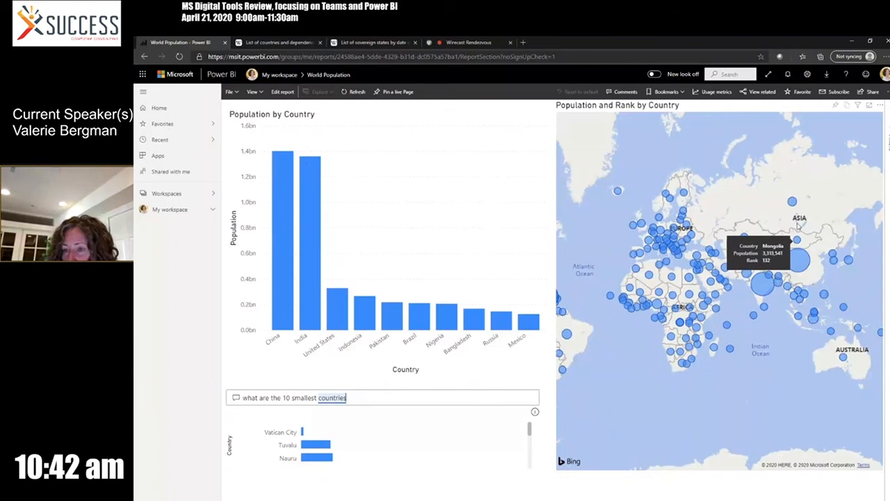
{"action": "mouse_move", "coordinate": [793, 203]}
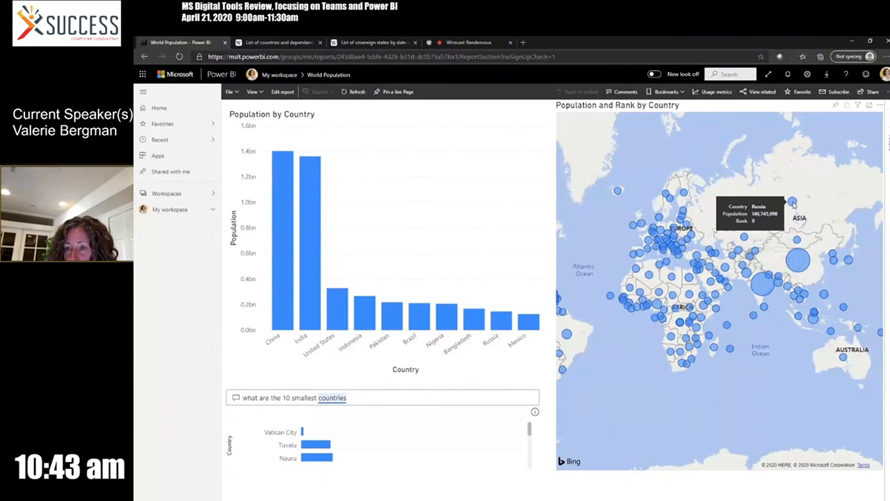
{"action": "mouse_move", "coordinate": [803, 262]}
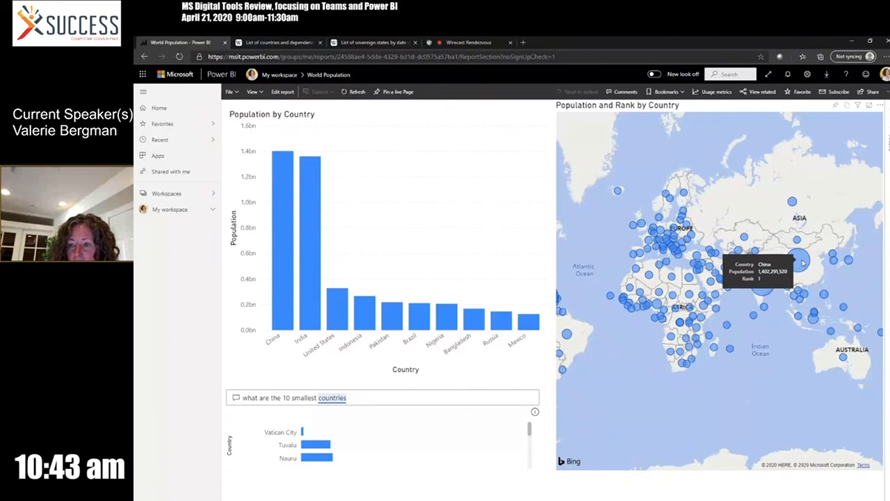
{"action": "left_click", "coordinate": [803, 262]}
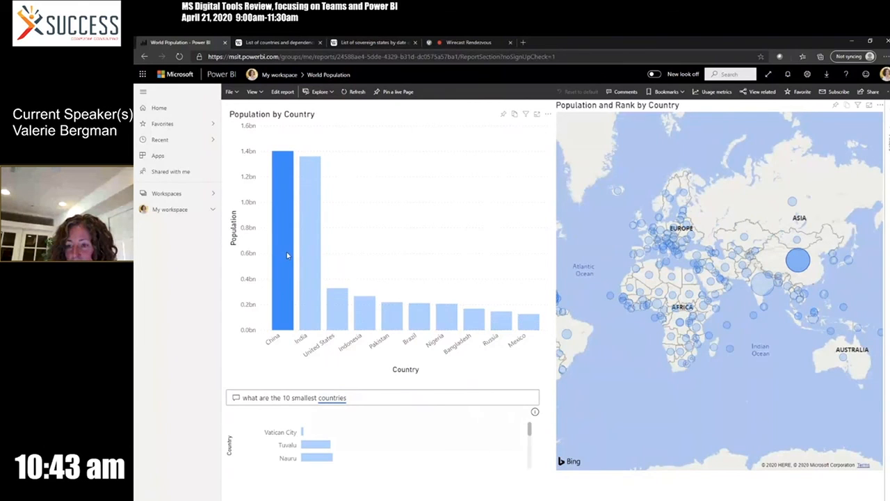
{"action": "mouse_move", "coordinate": [286, 252]}
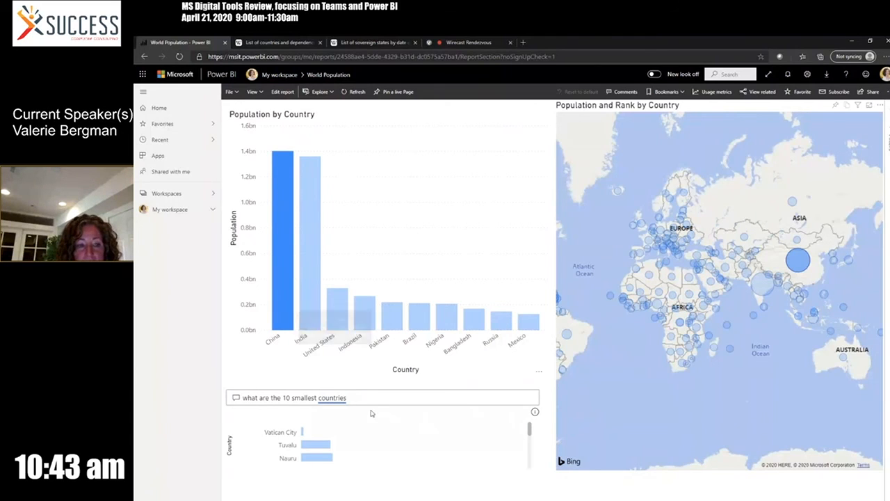
Cross-filter the report to Tuvalu from the smallest-countries chart, inspect it on the map, and clear the selection
{"action": "left_click", "coordinate": [328, 445]}
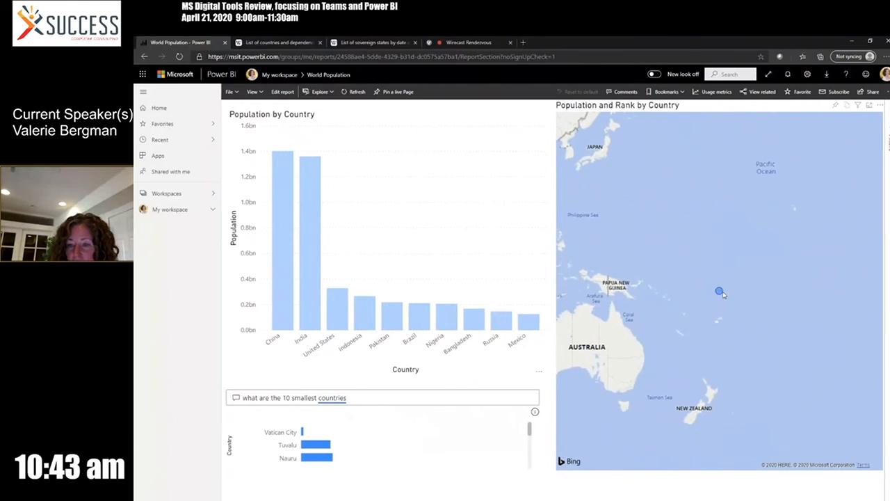
{"action": "mouse_move", "coordinate": [721, 294]}
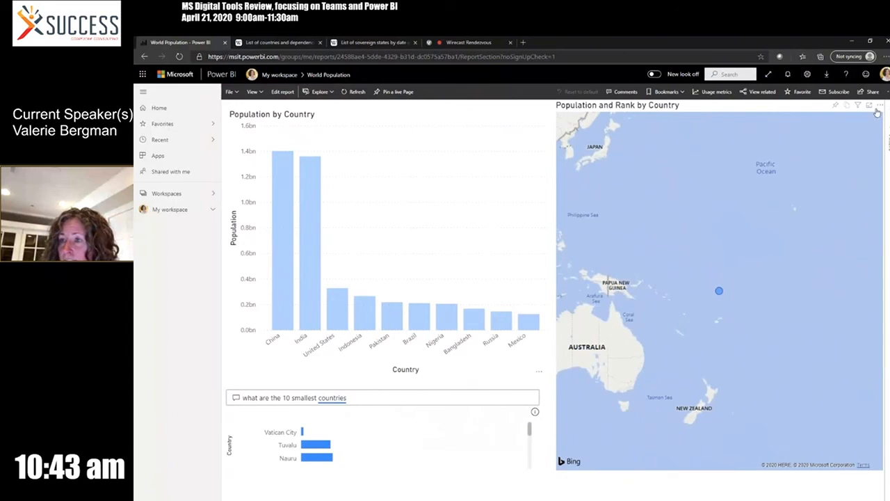
{"action": "left_click", "coordinate": [497, 152]}
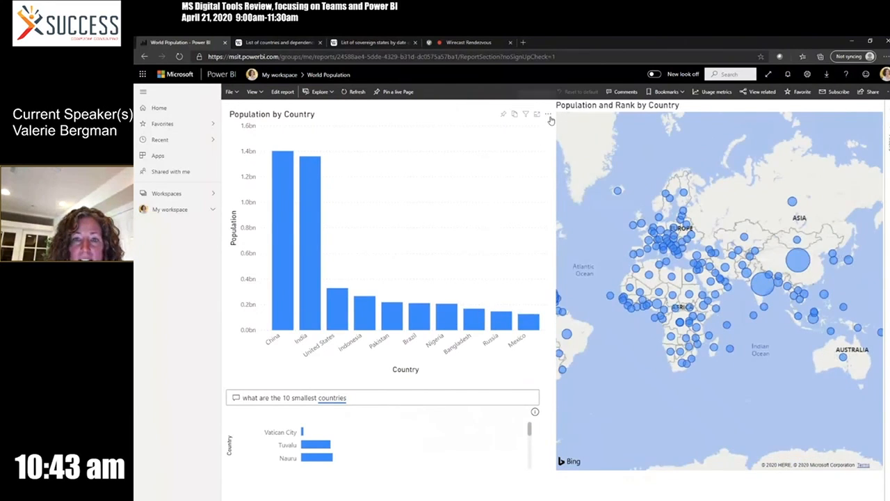
Show the Population by Country chart as a table, examine its data, and return to the report
{"action": "left_click", "coordinate": [548, 114]}
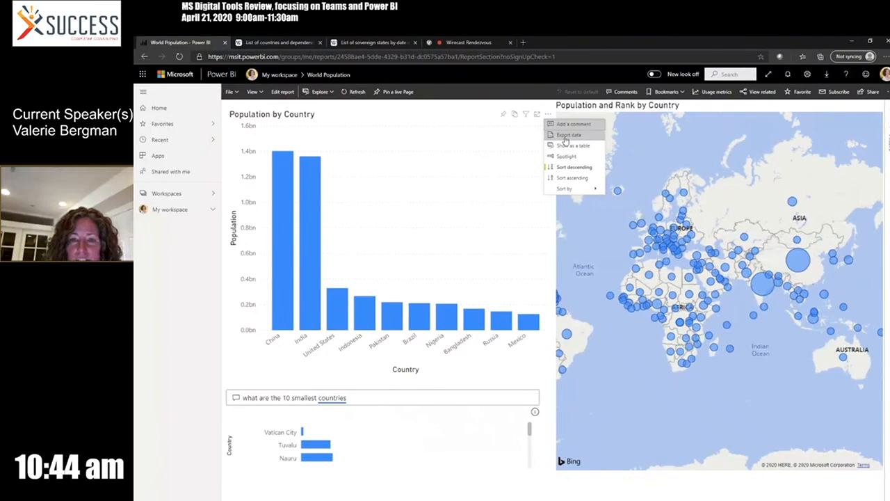
{"action": "left_click", "coordinate": [563, 148]}
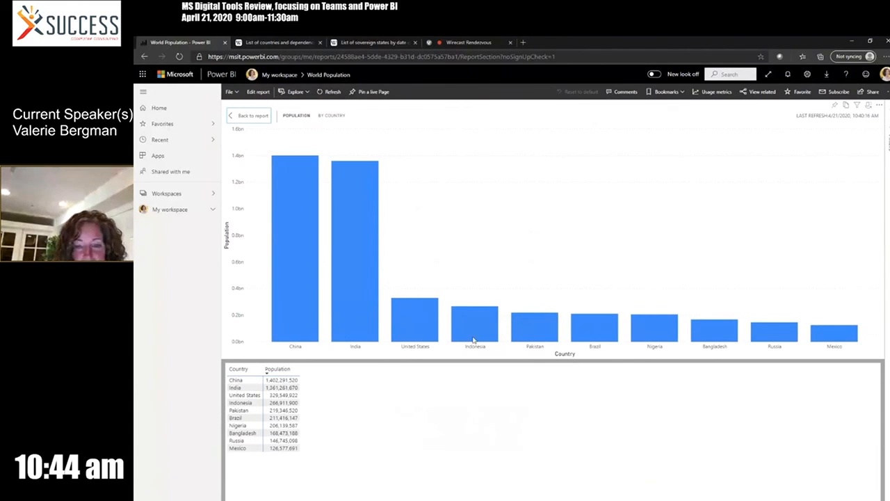
{"action": "mouse_move", "coordinate": [762, 332]}
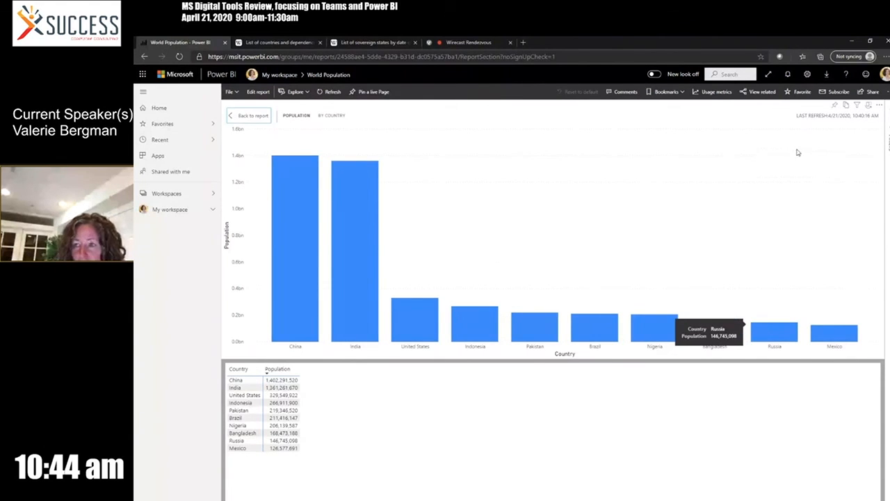
{"action": "left_click", "coordinate": [253, 117]}
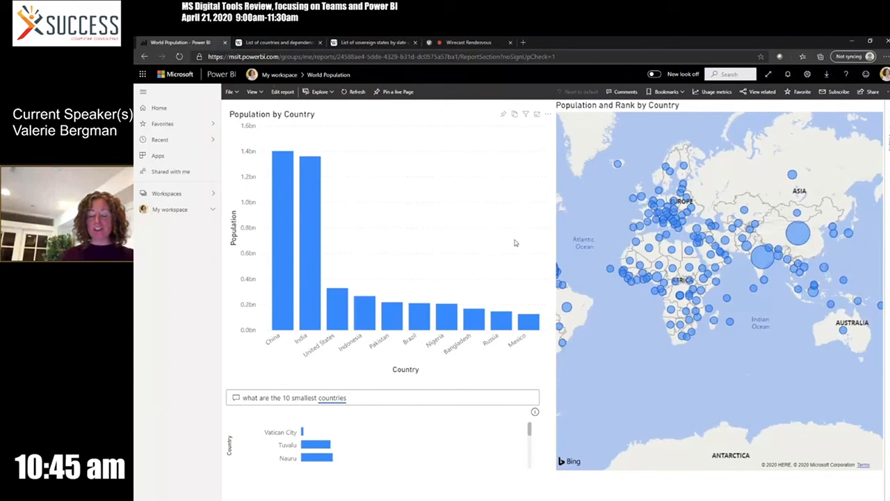
Look through the Q&A visual's answer to "what are the 10 smallest countries", including the countries further down the chart
{"action": "left_click", "coordinate": [375, 399]}
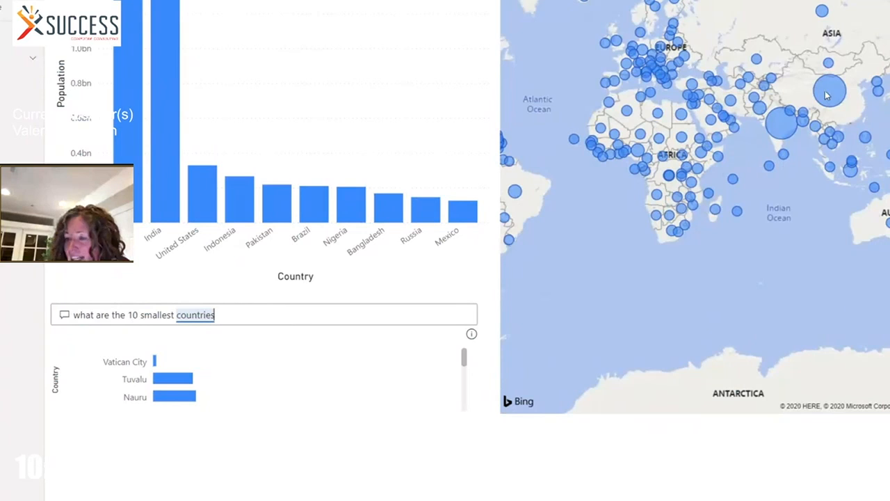
{"action": "mouse_move", "coordinate": [829, 94]}
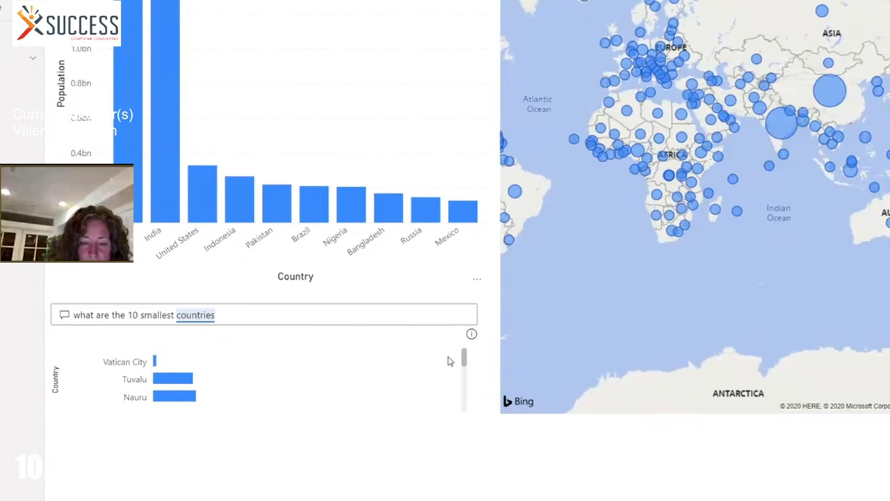
{"action": "left_click_drag", "start_coordinate": [467, 360], "coordinate": [467, 389]}
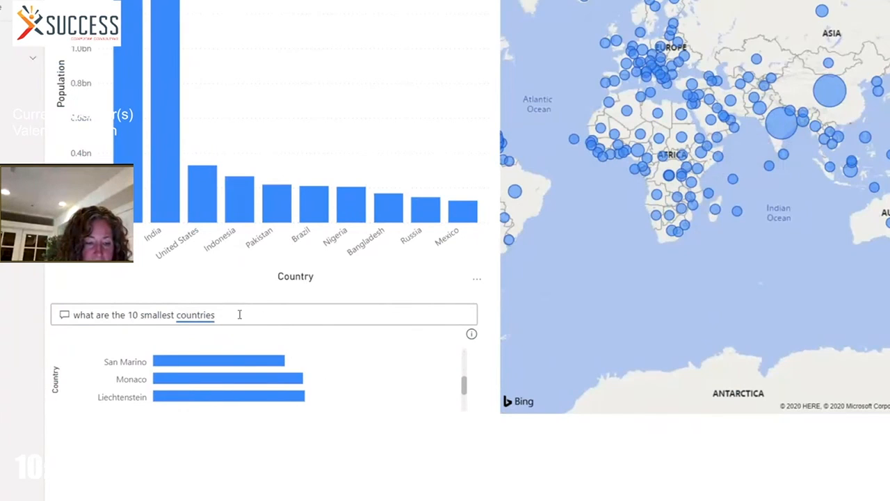
Ask the Q&A visual "which country has a rank of 100", cross-filter the report to the answer, and inspect it on the map
{"action": "left_click_drag", "start_coordinate": [230, 314], "coordinate": [72, 315]}
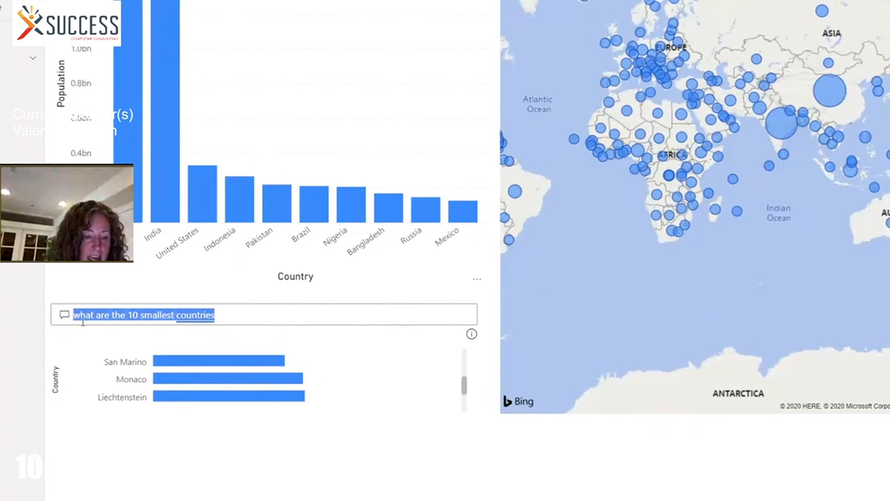
{"action": "type", "text": "which cou"}
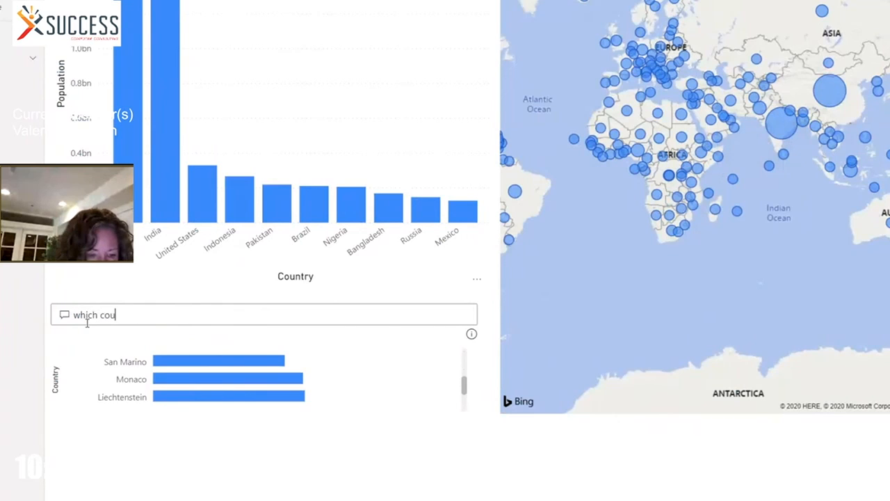
{"action": "type", "text": "ntry has a rank of "}
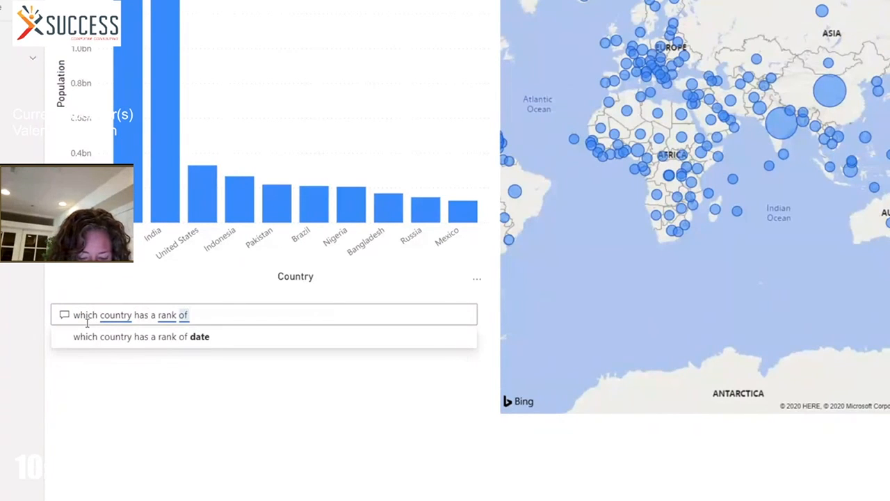
{"action": "type", "text": "100"}
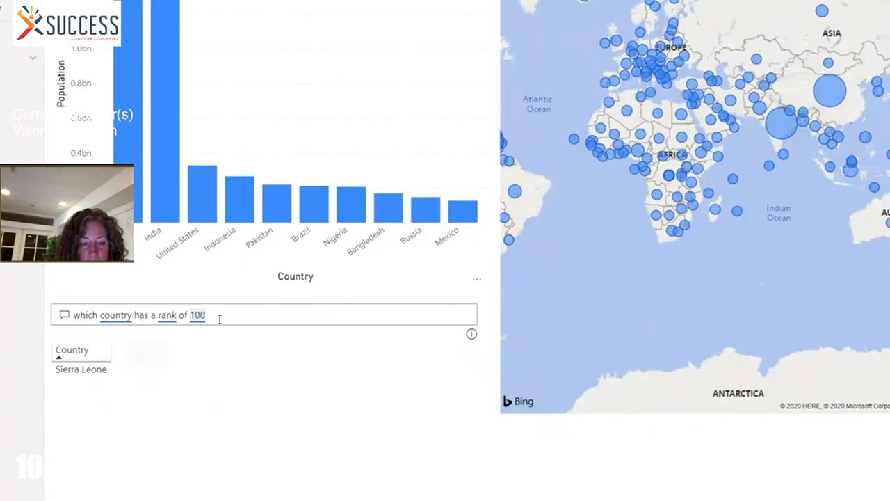
{"action": "left_click", "coordinate": [75, 374]}
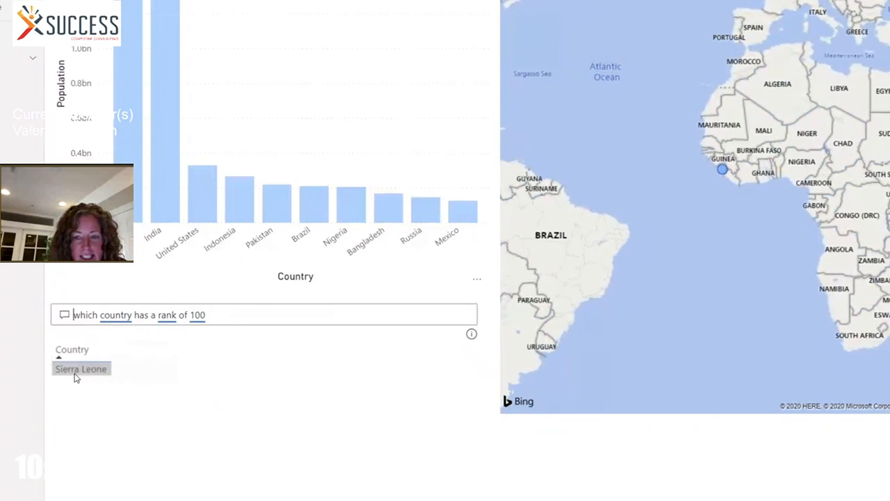
{"action": "mouse_move", "coordinate": [725, 175]}
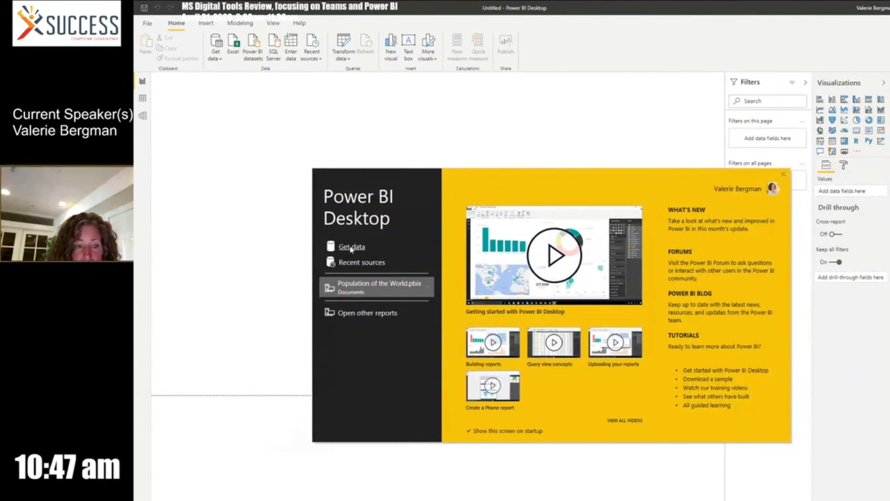
Start getting data in Power BI Desktop, and copy the web address of Wikipedia's "List of countries and dependencies by population" page from the browser
{"action": "left_click", "coordinate": [352, 247]}
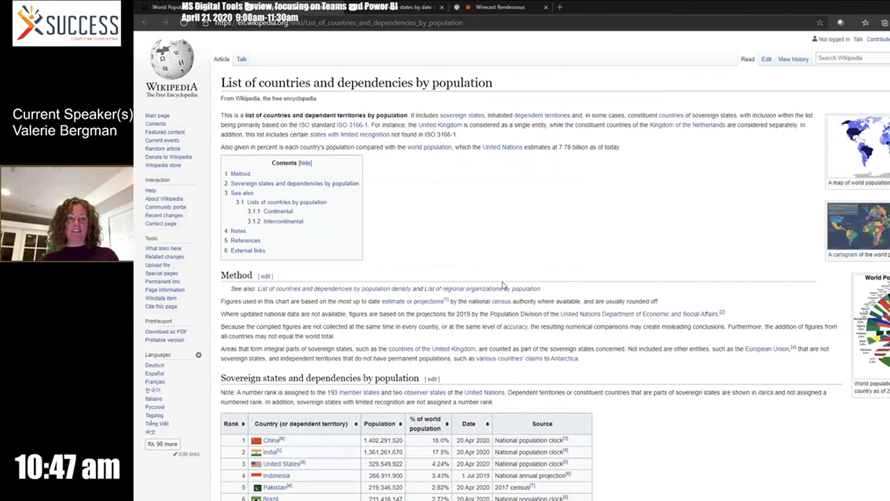
{"action": "scroll", "coordinate": [547, 421], "scroll_direction": "down", "scroll_amount": 5}
{"action": "scroll", "coordinate": [547, 421], "scroll_direction": "down", "scroll_amount": 15}
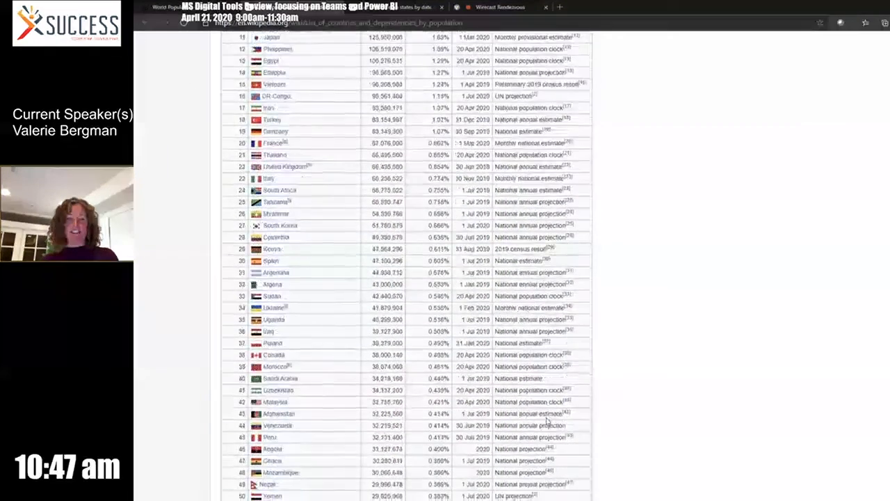
{"action": "scroll", "coordinate": [547, 421], "scroll_direction": "up", "scroll_amount": 20}
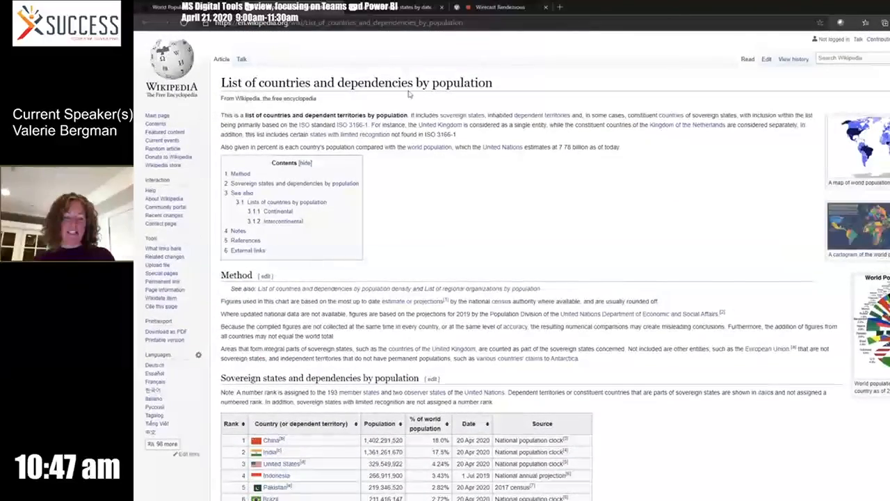
{"action": "left_click", "coordinate": [456, 23]}
{"action": "key", "text": "ctrl+c"}
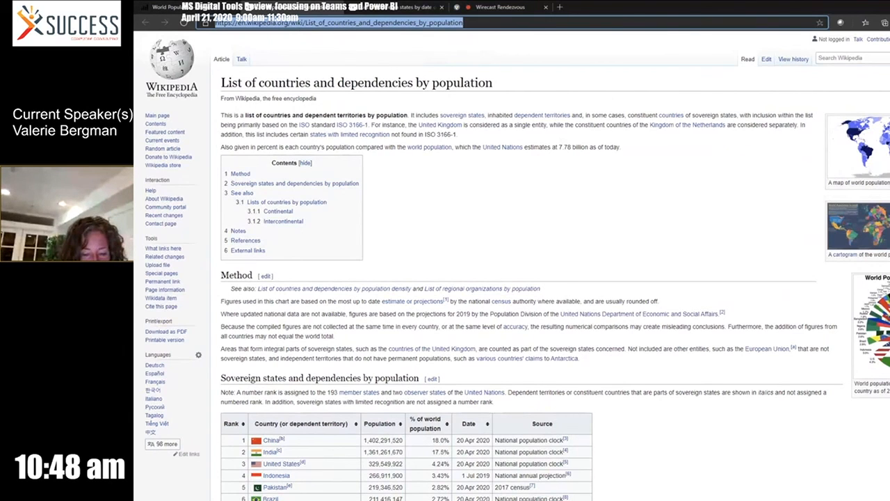
{"action": "key", "text": "alt+Tab"}
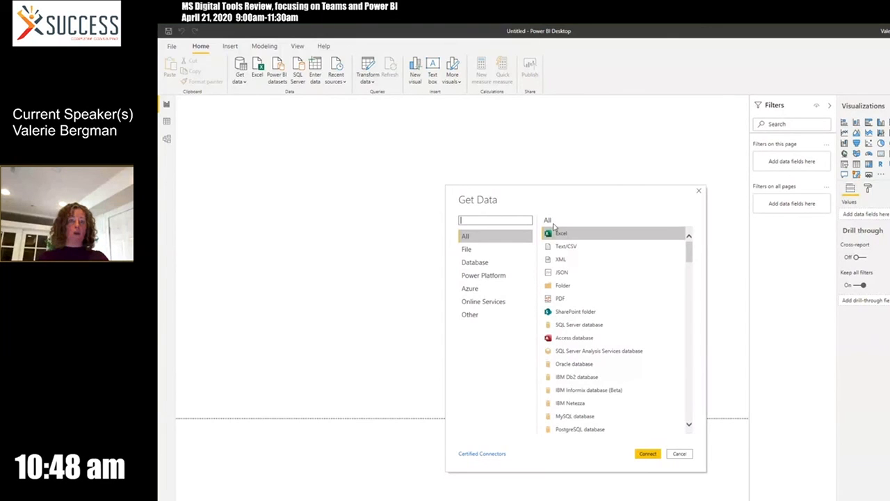
Choose the Web connector from the Other data sources and enter the copied Wikipedia address as the URL
{"action": "left_click", "coordinate": [480, 316]}
{"action": "left_click", "coordinate": [564, 234]}
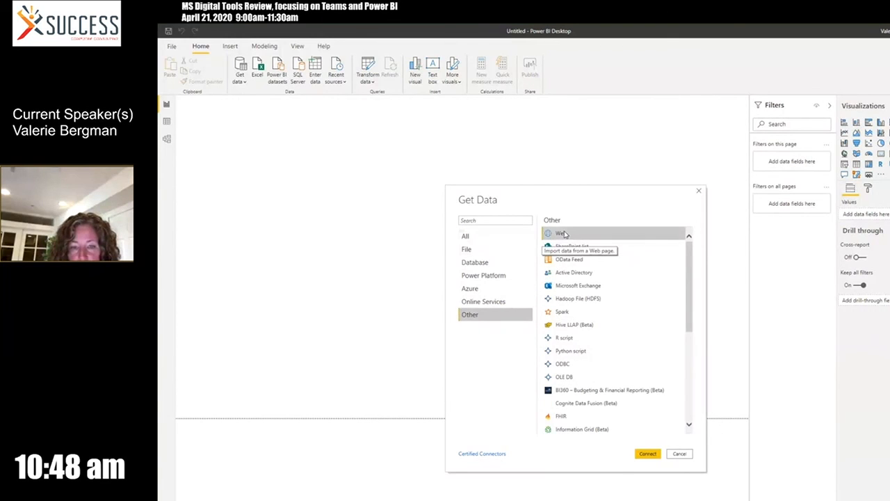
{"action": "left_click", "coordinate": [648, 453]}
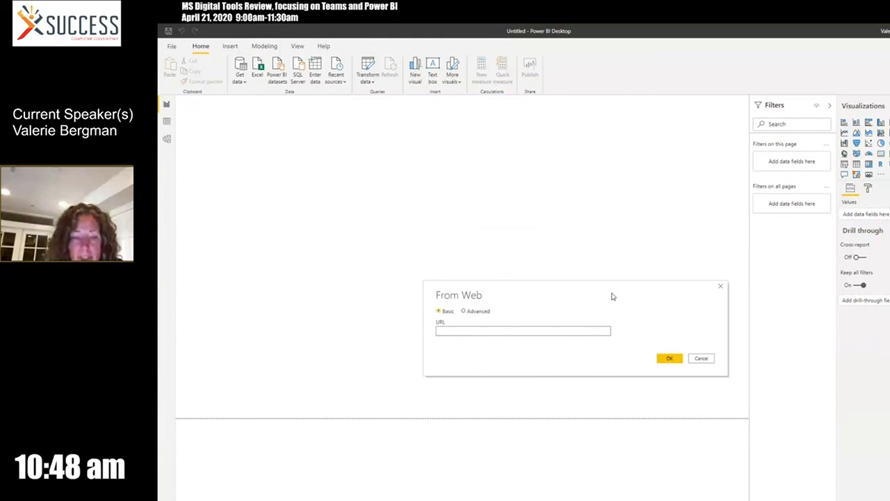
{"action": "key", "text": "ctrl+v"}
Look at the Advanced web options, return to Basic, and connect to the Wikipedia page
{"action": "left_click", "coordinate": [478, 311]}
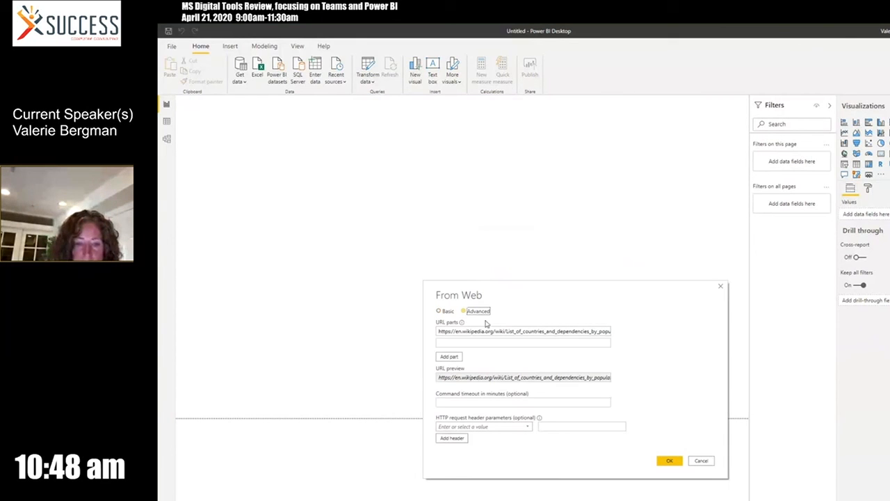
{"action": "left_click", "coordinate": [497, 402]}
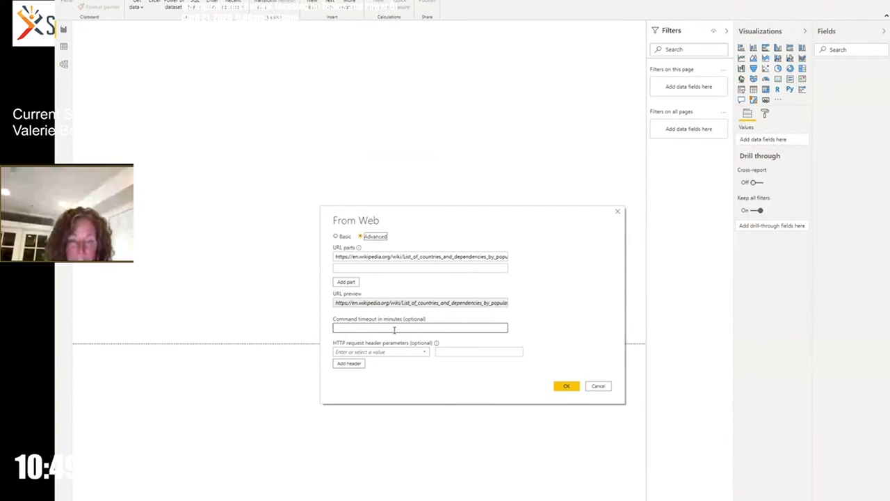
{"action": "left_click", "coordinate": [337, 237]}
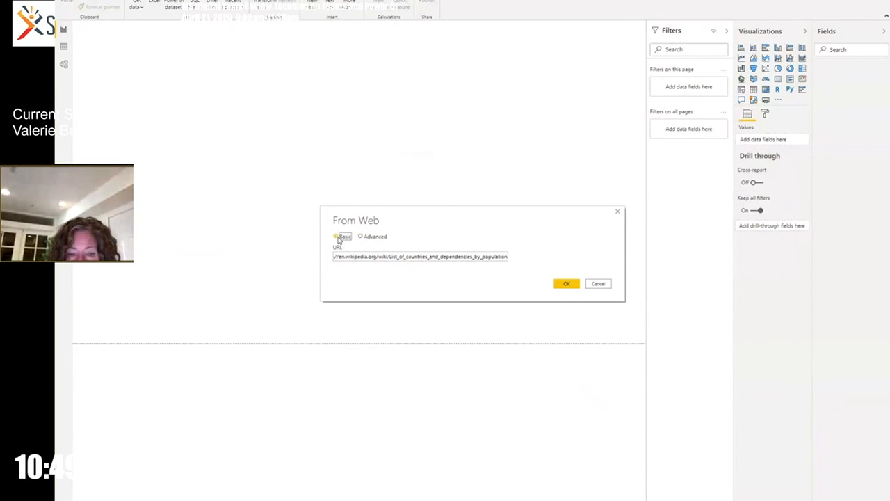
{"action": "left_click", "coordinate": [566, 283]}
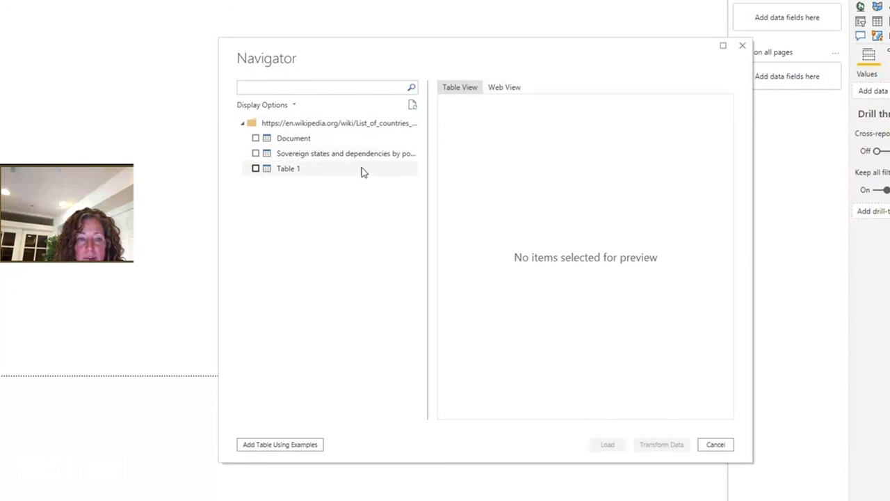
Preview the Document, Sovereign states and dependencies by population, and Table 1 items found on the Wikipedia page
{"action": "left_click", "coordinate": [360, 142]}
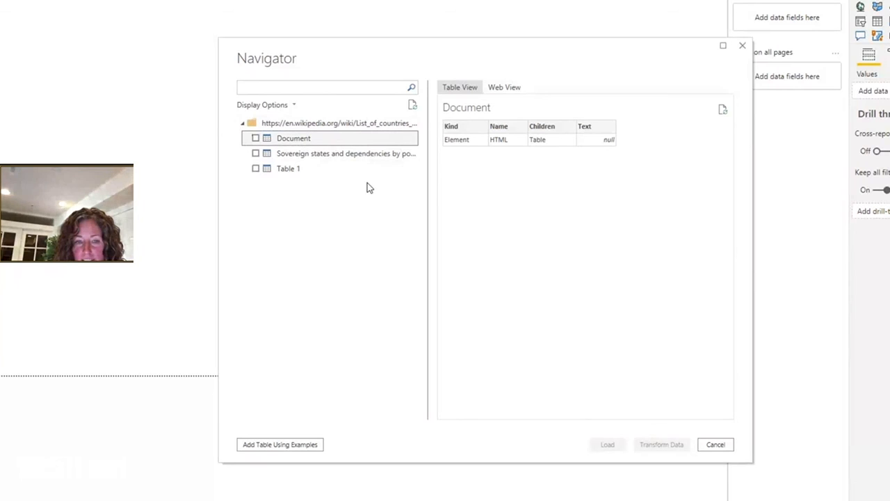
{"action": "left_click", "coordinate": [371, 156]}
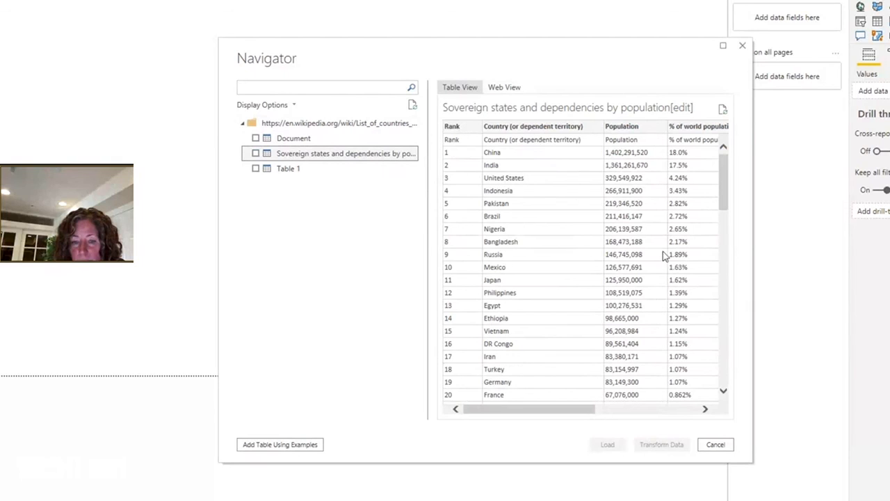
{"action": "mouse_move", "coordinate": [515, 415]}
{"action": "left_mouse_down"}
{"action": "mouse_move", "coordinate": [639, 414]}
{"action": "mouse_move", "coordinate": [503, 414]}
{"action": "left_mouse_up"}
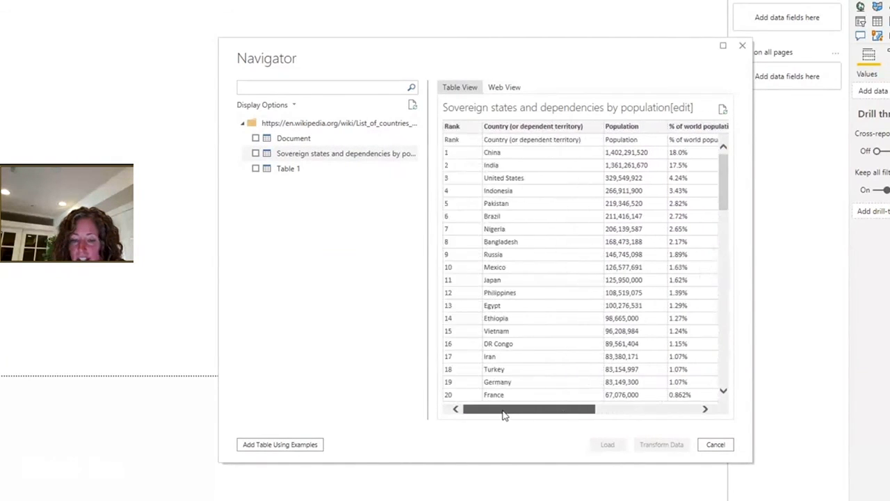
{"action": "left_click", "coordinate": [313, 171]}
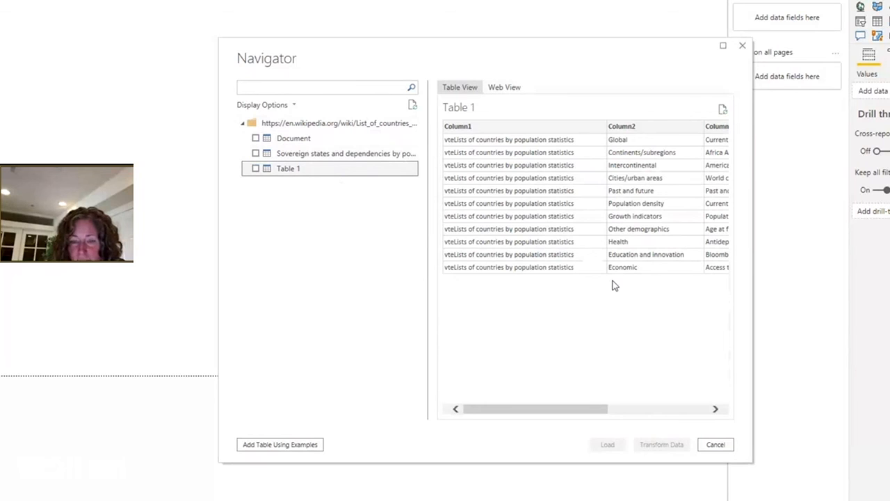
Select the "Sovereign states and dependencies by population" table and load it into the report
{"action": "left_click", "coordinate": [349, 153]}
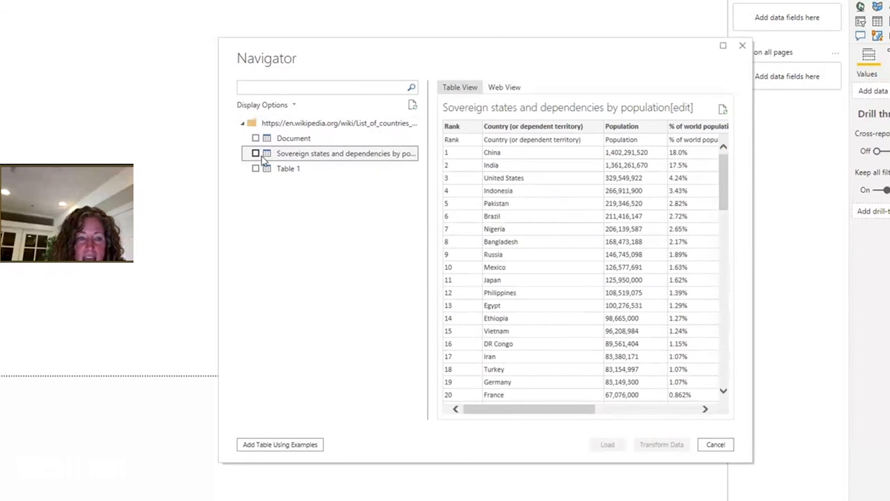
{"action": "left_click", "coordinate": [255, 154]}
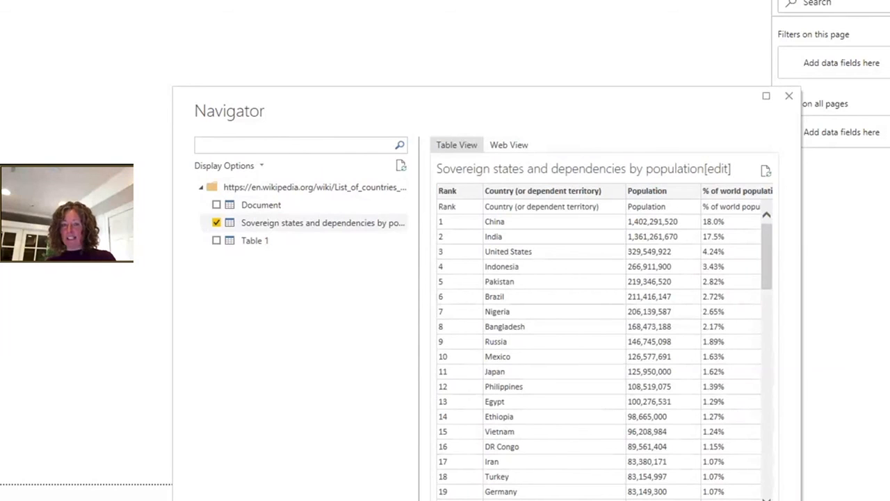
{"action": "key", "text": "Return"}
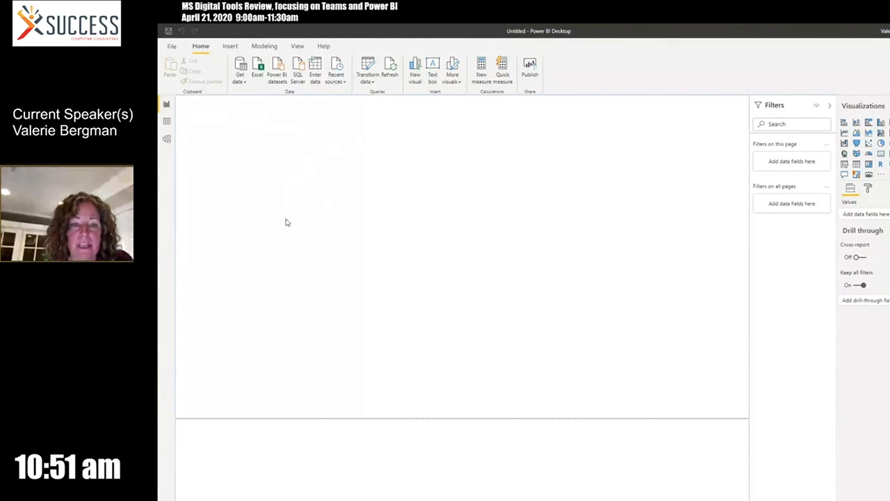
Examine the loaded table's rows in Data view and its fields in Model view, and return to Data view
{"action": "left_click", "coordinate": [167, 122]}
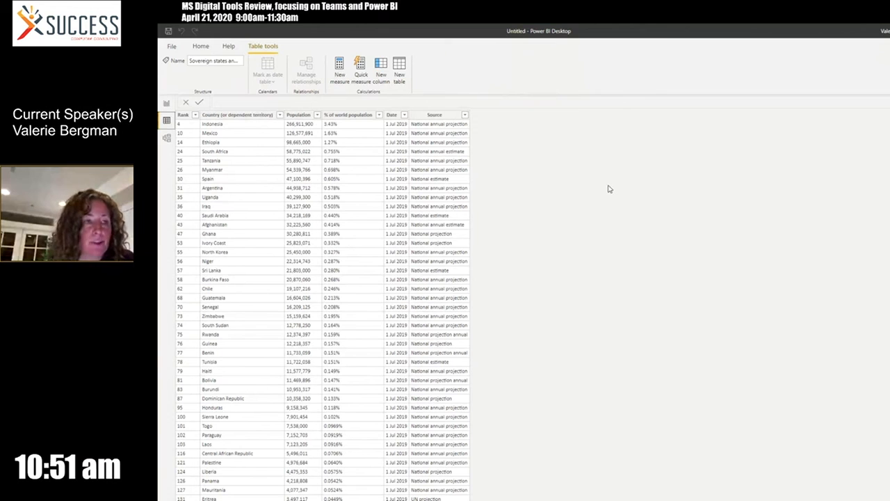
{"action": "left_click", "coordinate": [157, 144]}
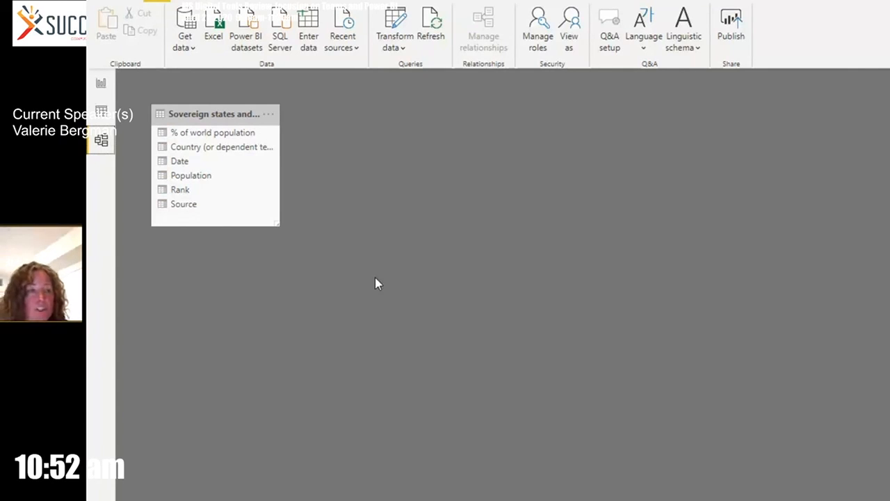
{"action": "left_click", "coordinate": [98, 113]}
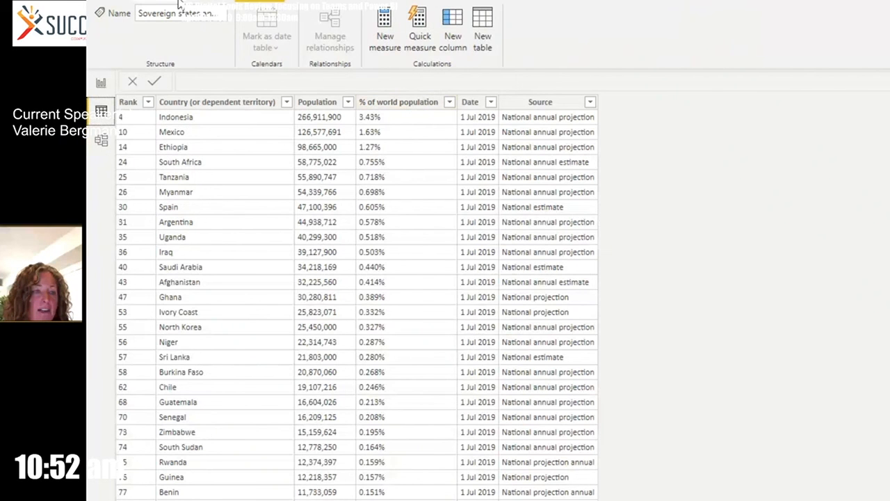
Open the population table in Power Query Editor and use its first row as headers
{"action": "left_click", "coordinate": [149, 1]}
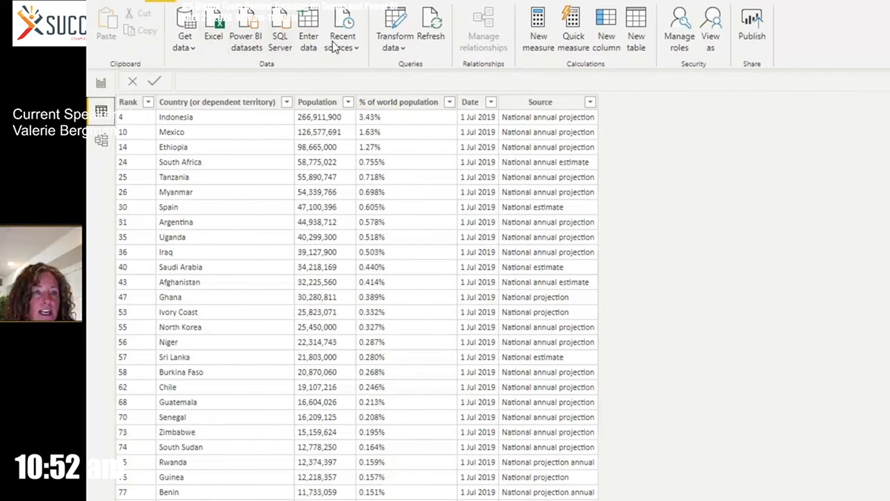
{"action": "left_click", "coordinate": [403, 50]}
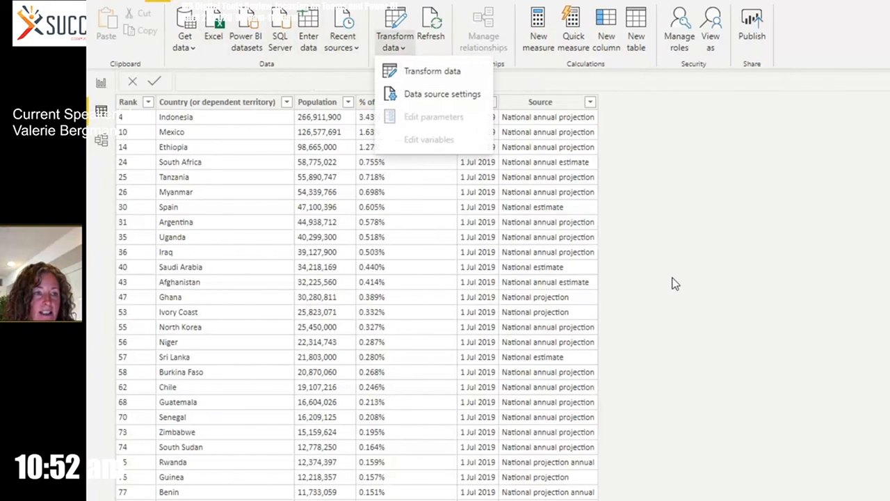
{"action": "left_click", "coordinate": [410, 70]}
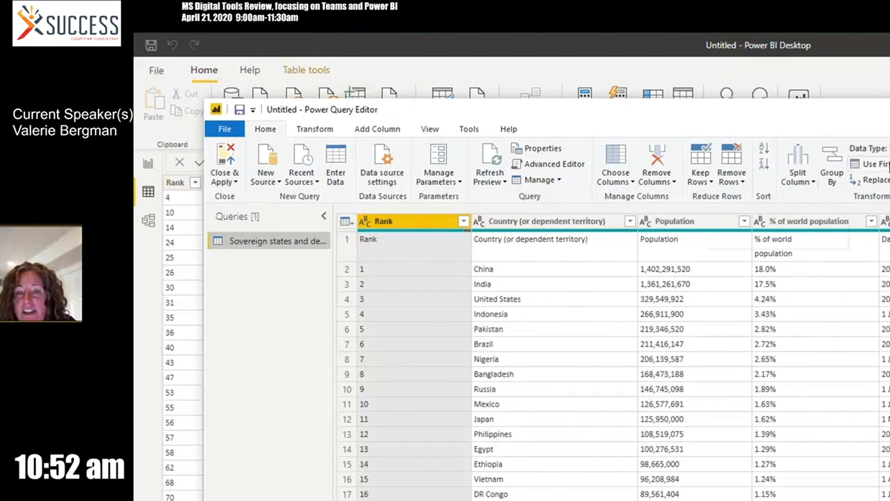
{"action": "left_click", "coordinate": [886, 163]}
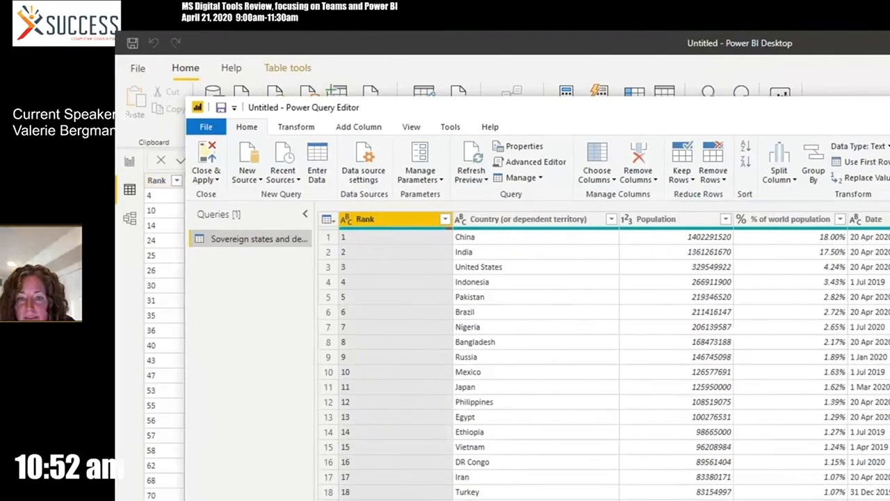
Check the Rank values down the table and change the Rank column's data type to Whole Number
{"action": "scroll", "coordinate": [613, 366], "scroll_direction": "down", "scroll_amount": 1}
{"action": "scroll", "coordinate": [522, 354], "scroll_direction": "down", "scroll_amount": 20}
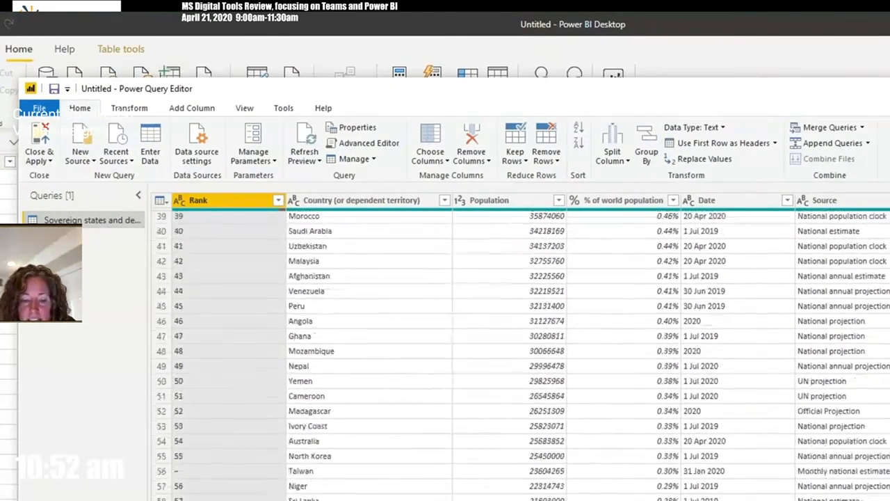
{"action": "scroll", "coordinate": [303, 439], "scroll_direction": "down", "scroll_amount": 20}
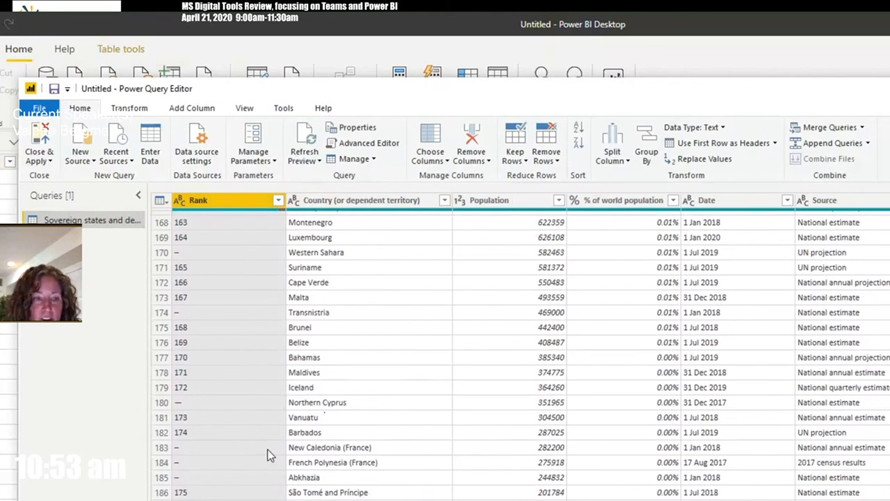
{"action": "left_click", "coordinate": [178, 201]}
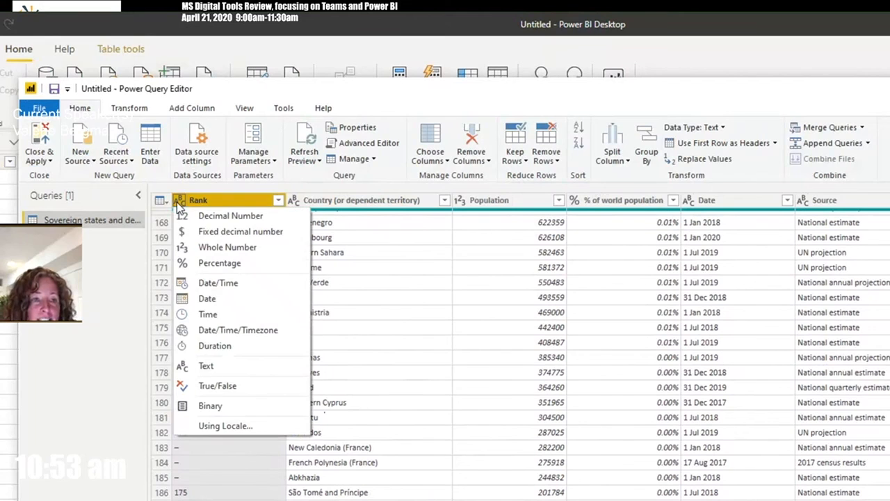
{"action": "left_click", "coordinate": [222, 248]}
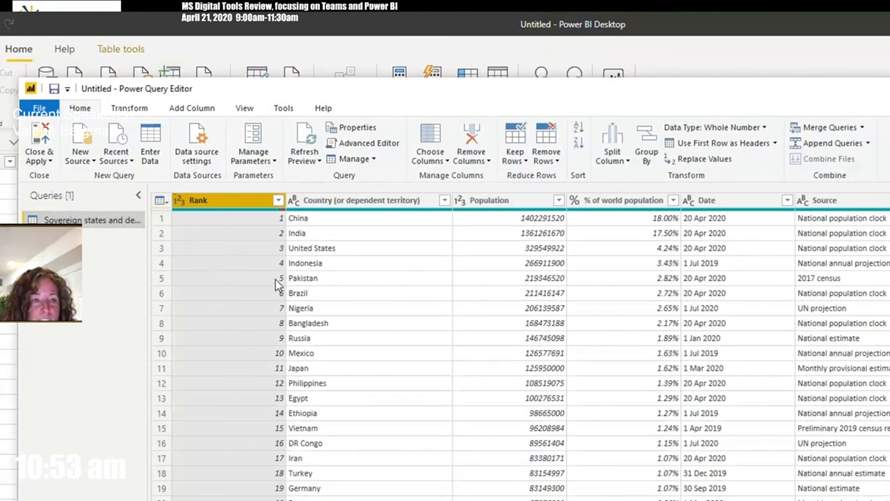
Check the Rank column for error values down the table and remove the rows containing errors
{"action": "scroll", "coordinate": [521, 348], "scroll_direction": "down", "scroll_amount": 17}
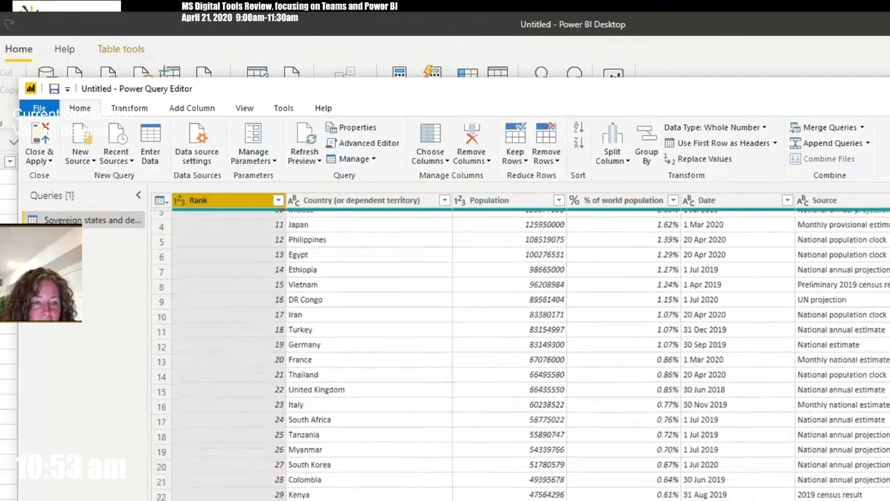
{"action": "scroll", "coordinate": [186, 491], "scroll_direction": "up", "scroll_amount": 5}
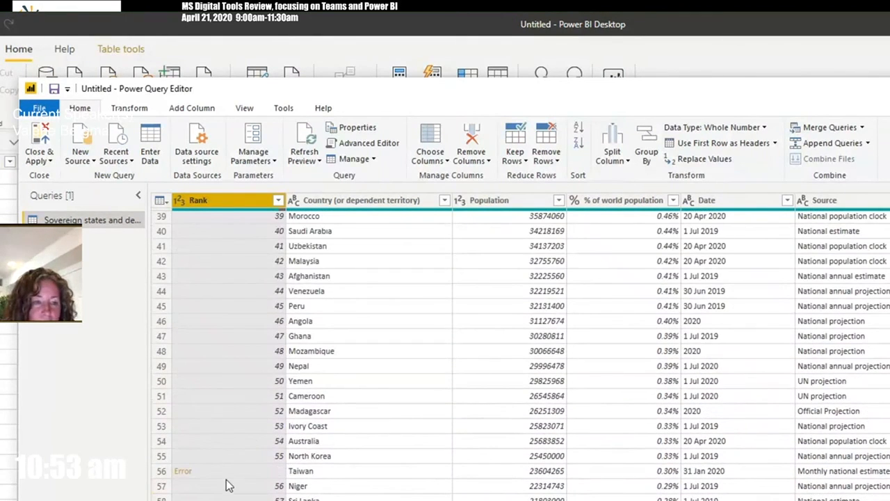
{"action": "scroll", "coordinate": [521, 354], "scroll_direction": "down", "scroll_amount": 19}
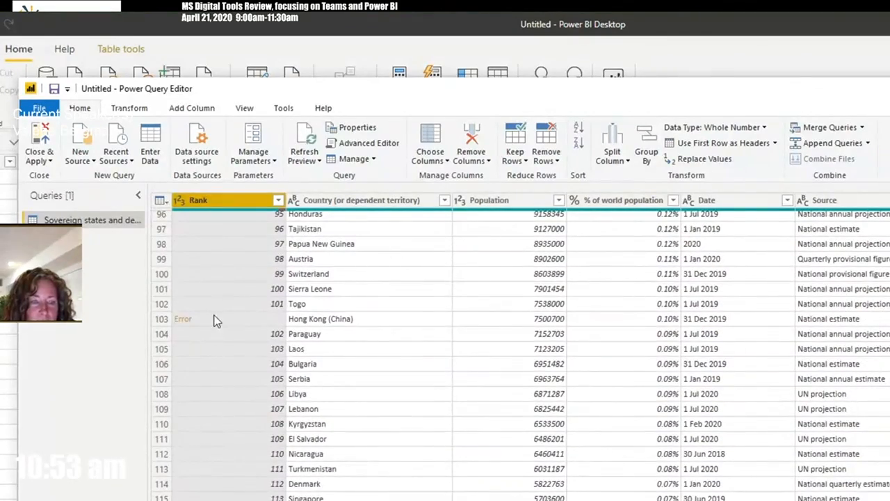
{"action": "scroll", "coordinate": [214, 318], "scroll_direction": "down", "scroll_amount": 5}
{"action": "scroll", "coordinate": [528, 362], "scroll_direction": "down", "scroll_amount": 20}
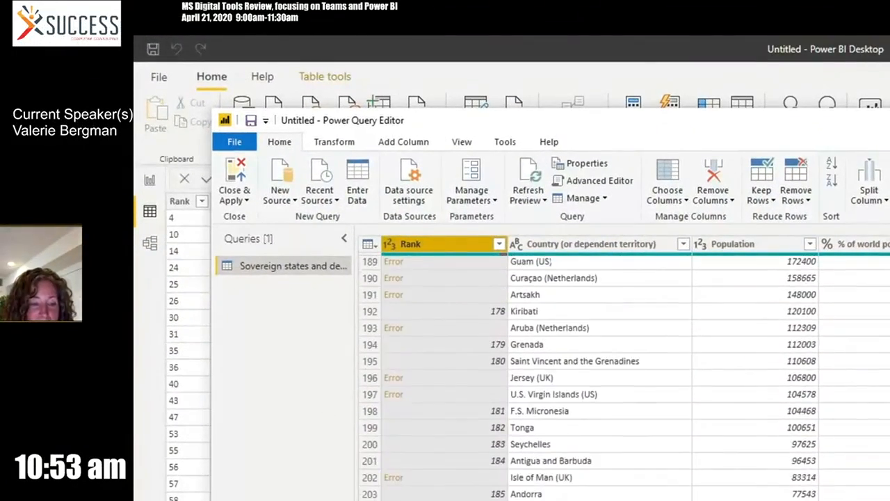
{"action": "scroll", "coordinate": [625, 378], "scroll_direction": "up", "scroll_amount": 20}
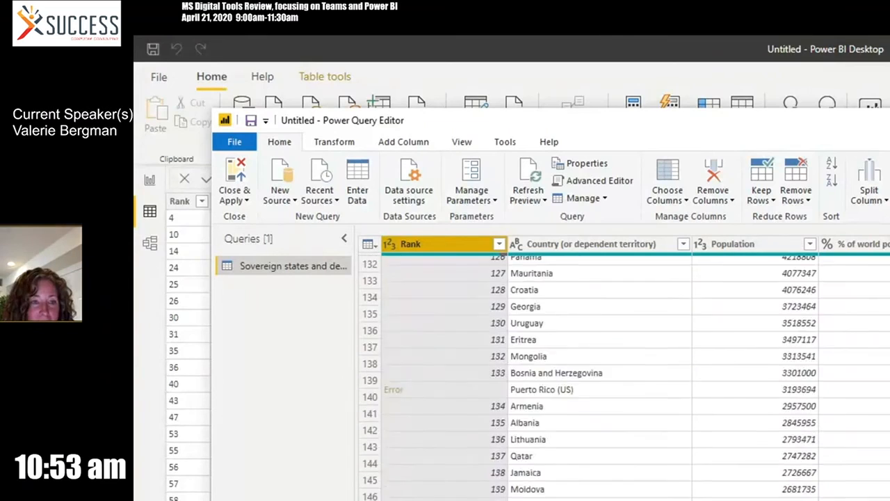
{"action": "scroll", "coordinate": [625, 376], "scroll_direction": "up", "scroll_amount": 7}
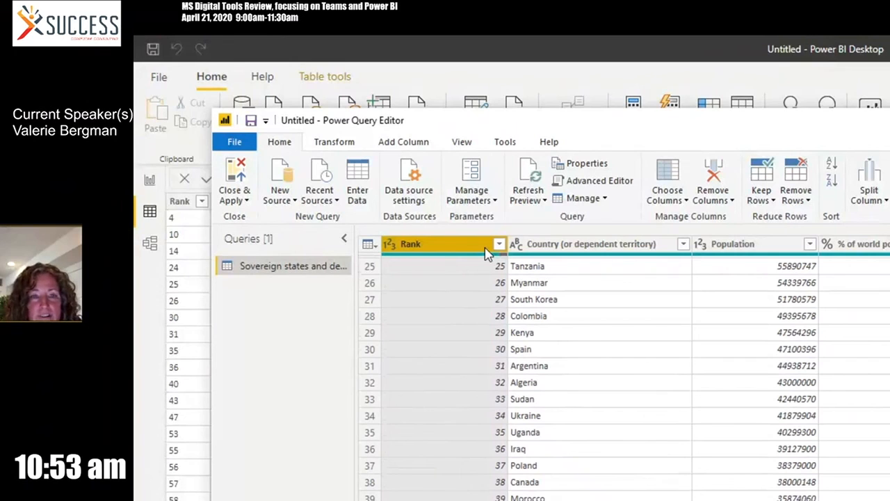
{"action": "left_click", "coordinate": [796, 196]}
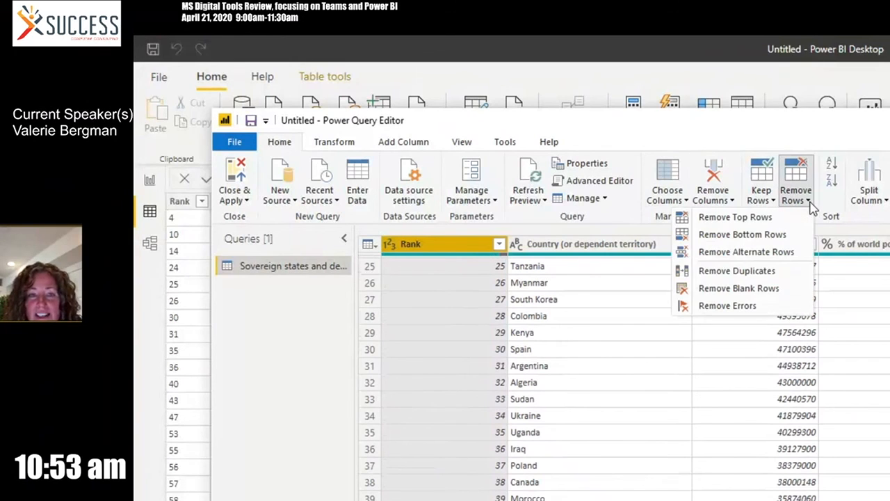
{"action": "left_click", "coordinate": [777, 306]}
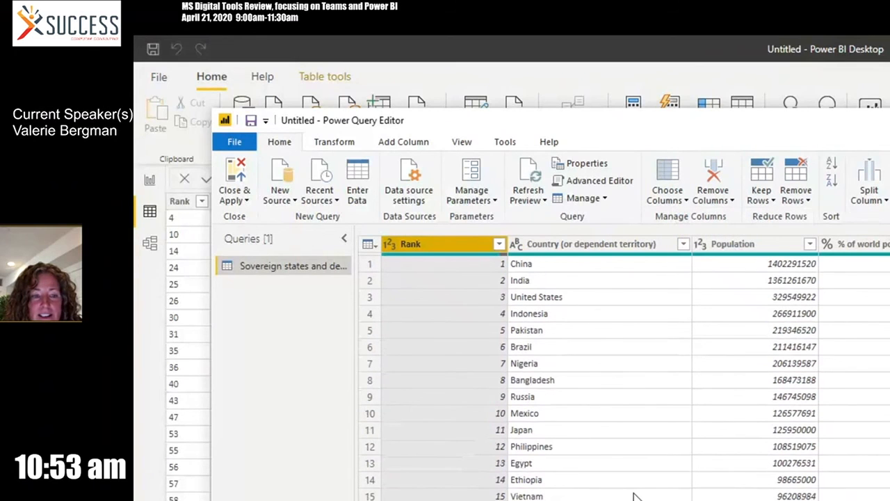
Remove the bottom 1 row from the population table and check the table's last rows
{"action": "scroll", "coordinate": [612, 487], "scroll_direction": "down", "scroll_amount": 15}
{"action": "scroll", "coordinate": [634, 496], "scroll_direction": "down", "scroll_amount": 20}
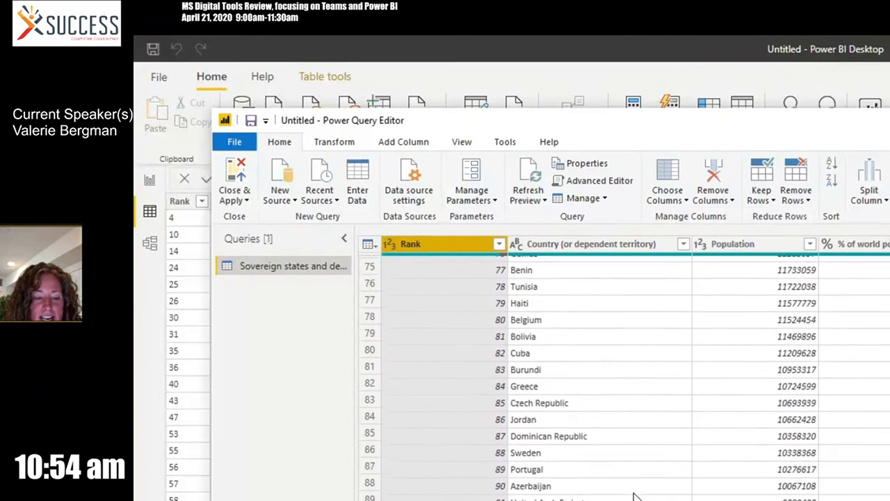
{"action": "scroll", "coordinate": [634, 496], "scroll_direction": "down", "scroll_amount": 8}
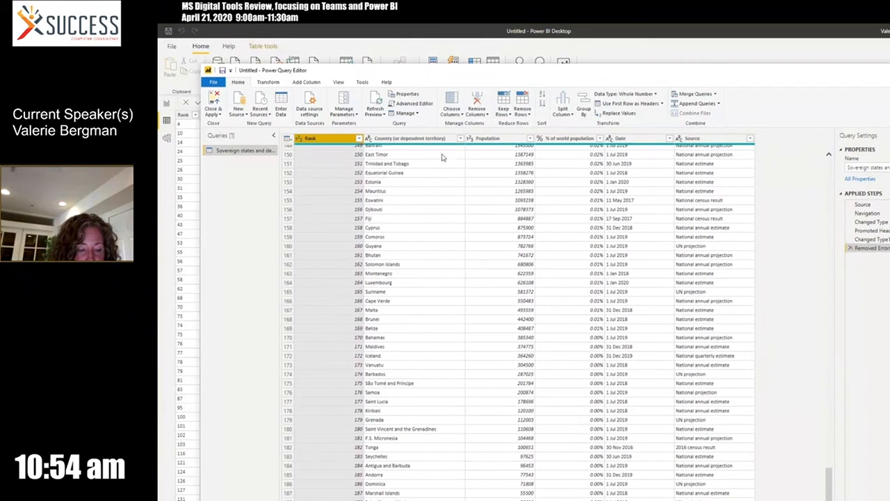
{"action": "left_click", "coordinate": [520, 107]}
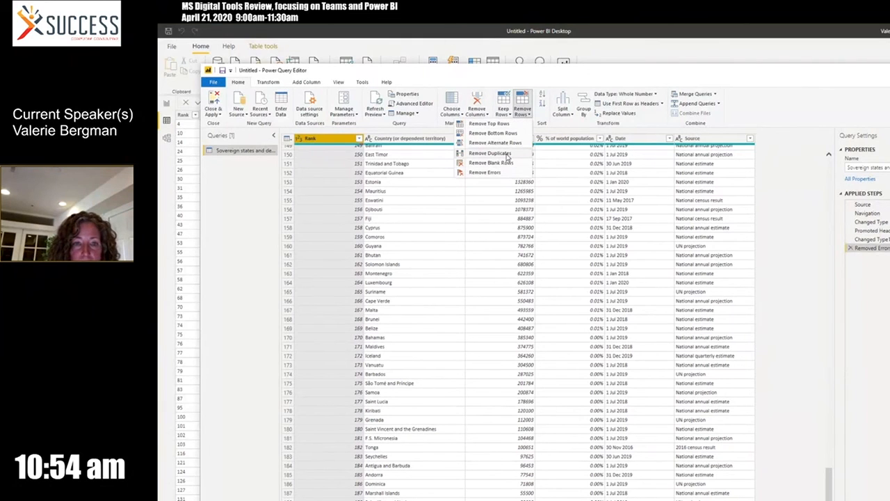
{"action": "left_click", "coordinate": [508, 133]}
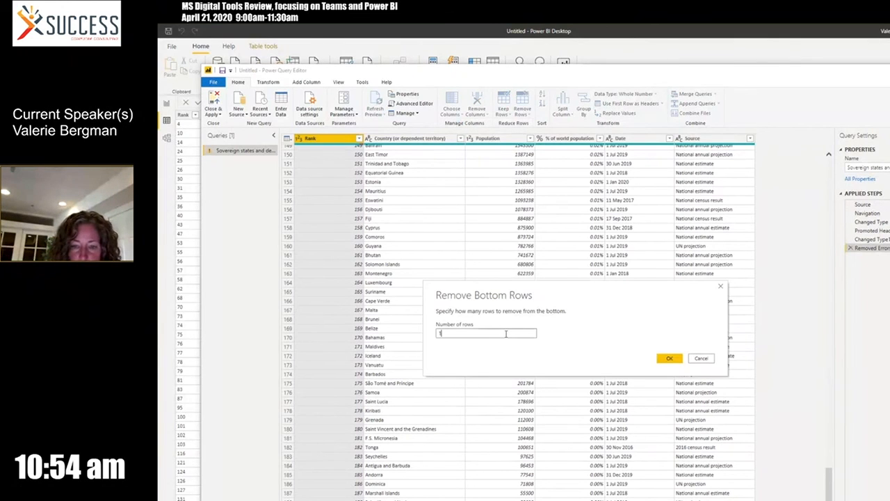
{"action": "left_click", "coordinate": [669, 359]}
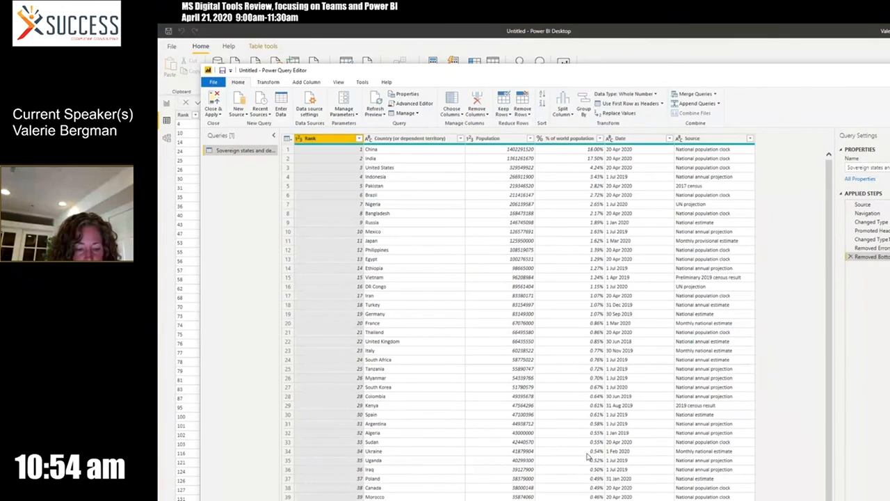
{"action": "scroll", "coordinate": [592, 452], "scroll_direction": "down", "scroll_amount": 1}
{"action": "scroll", "coordinate": [592, 452], "scroll_direction": "down", "scroll_amount": 20}
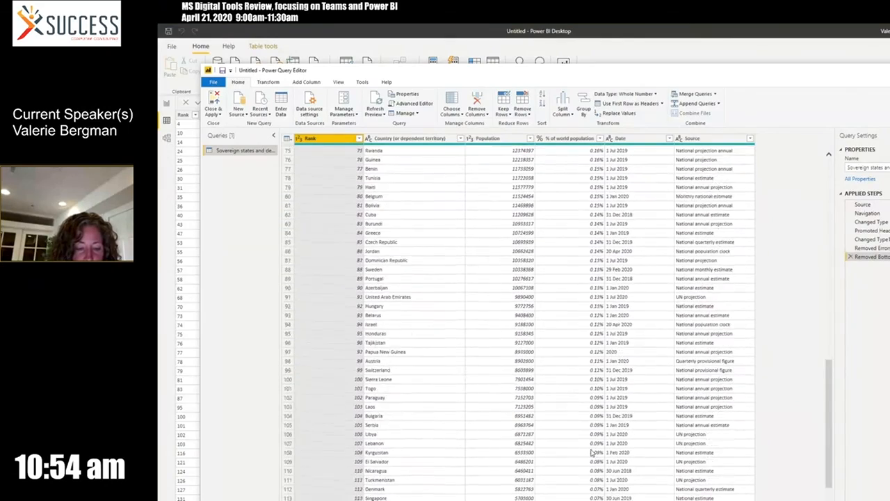
{"action": "scroll", "coordinate": [590, 446], "scroll_direction": "down", "scroll_amount": 4}
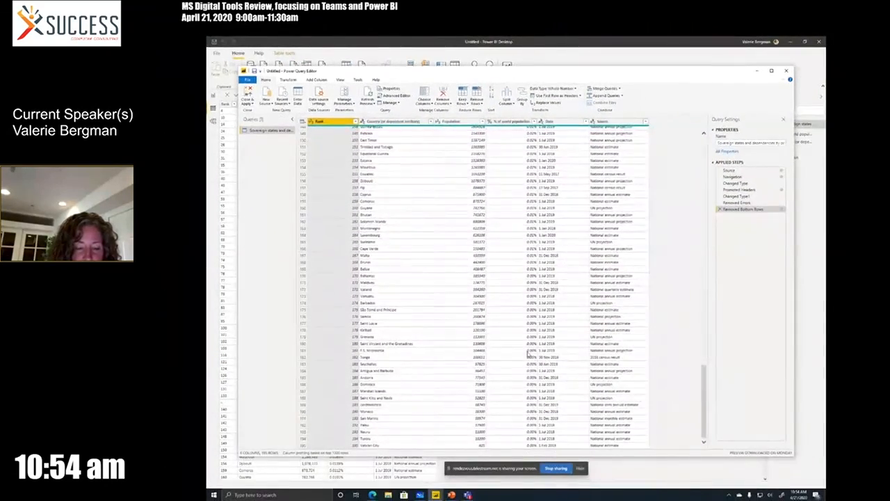
{"action": "scroll", "coordinate": [528, 354], "scroll_direction": "up", "scroll_amount": 20}
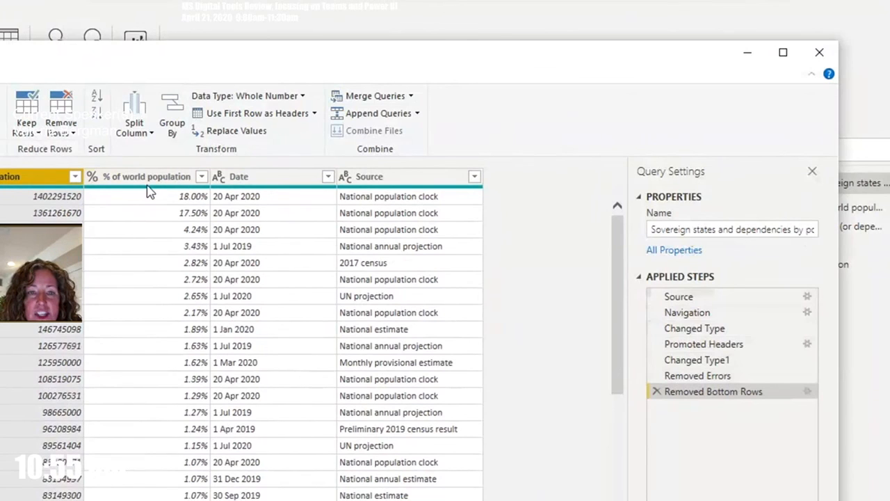
Review the Date column's values and start a new column from examples named "As of Date"
{"action": "left_click", "coordinate": [268, 180]}
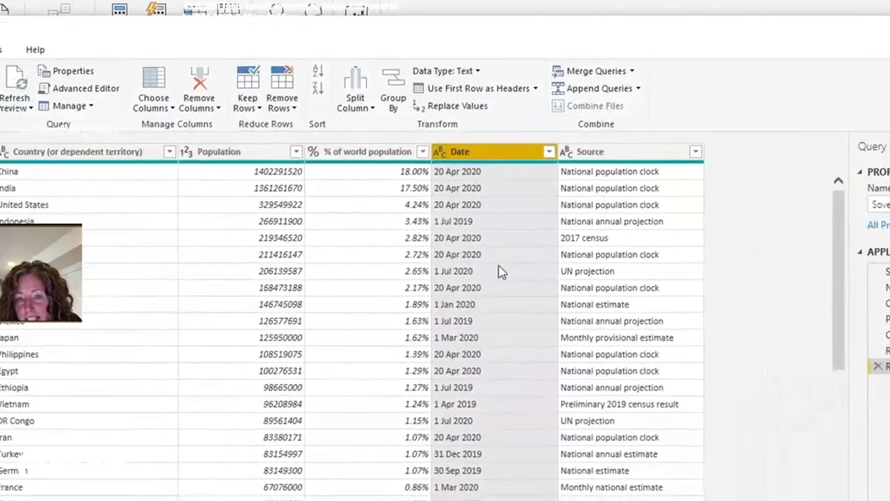
{"action": "scroll", "coordinate": [278, 297], "scroll_direction": "down", "scroll_amount": 7}
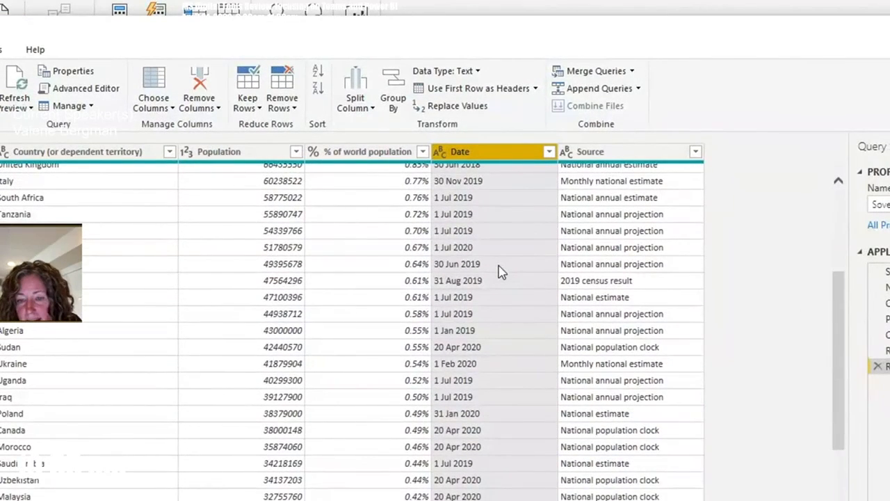
{"action": "scroll", "coordinate": [501, 271], "scroll_direction": "up", "scroll_amount": 7}
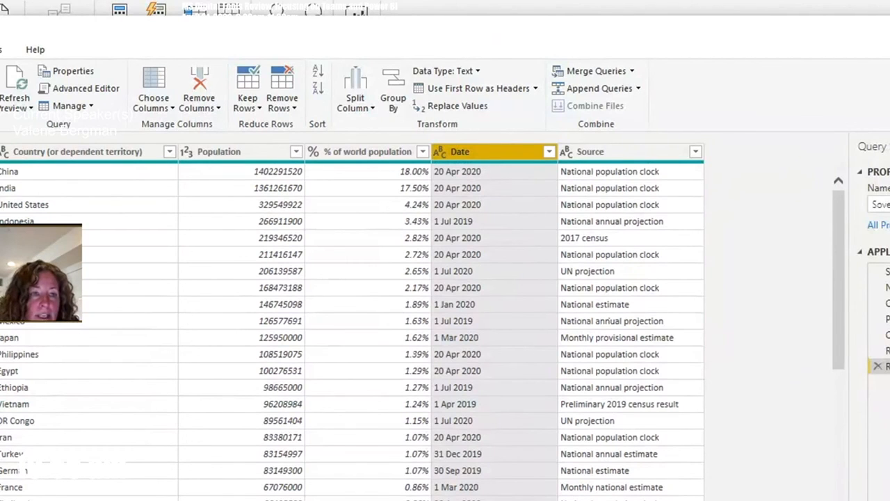
{"action": "left_click", "coordinate": [0, 49]}
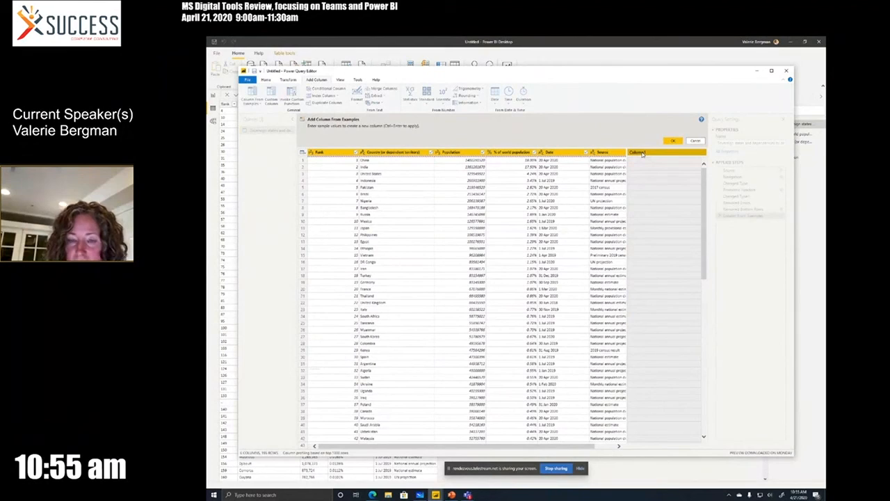
{"action": "type", "text": "As of D"}
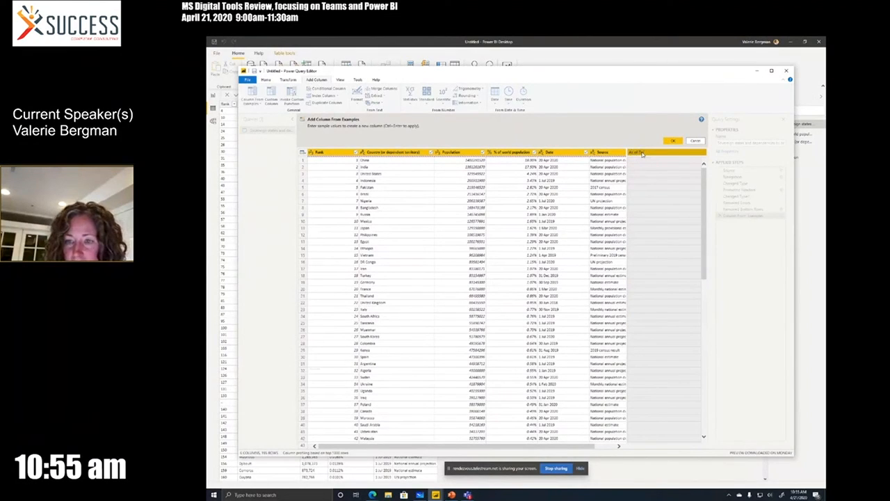
{"action": "type", "text": "ate"}
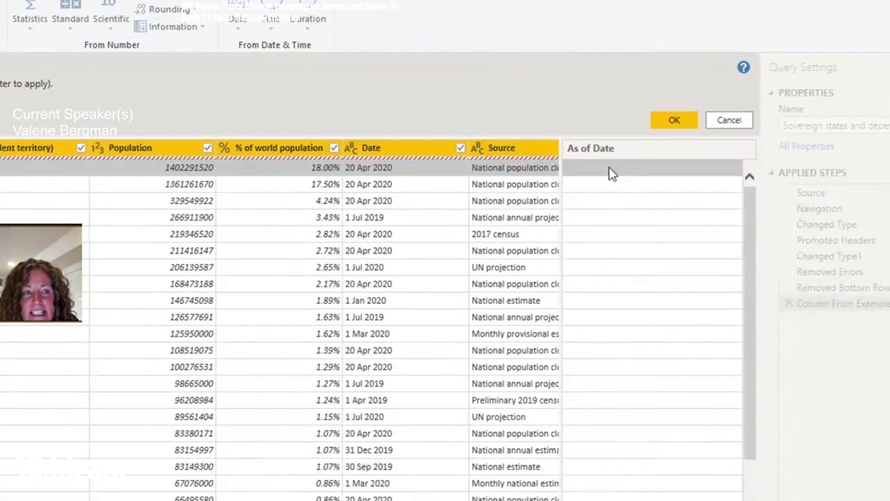
Use 4/20/2020 (Date from Date) as the first row's example, check the suggested dates, and add the column to the table
{"action": "left_click", "coordinate": [591, 167]}
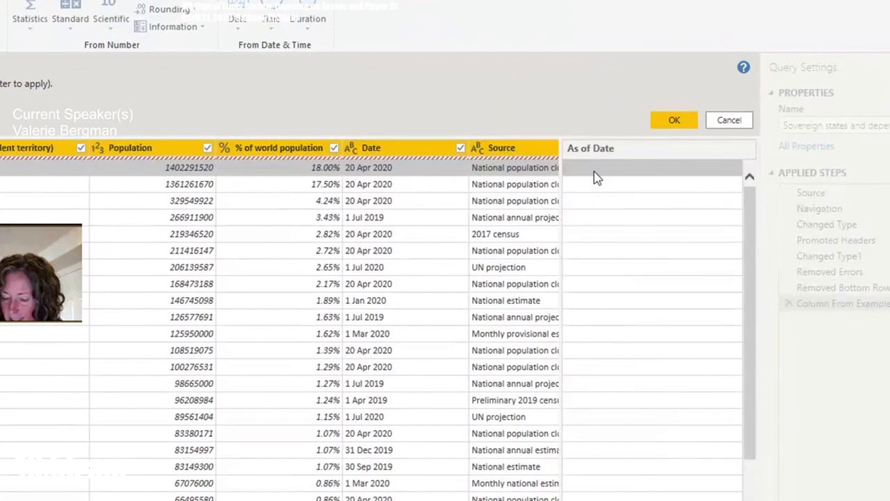
{"action": "type", "text": "4"}
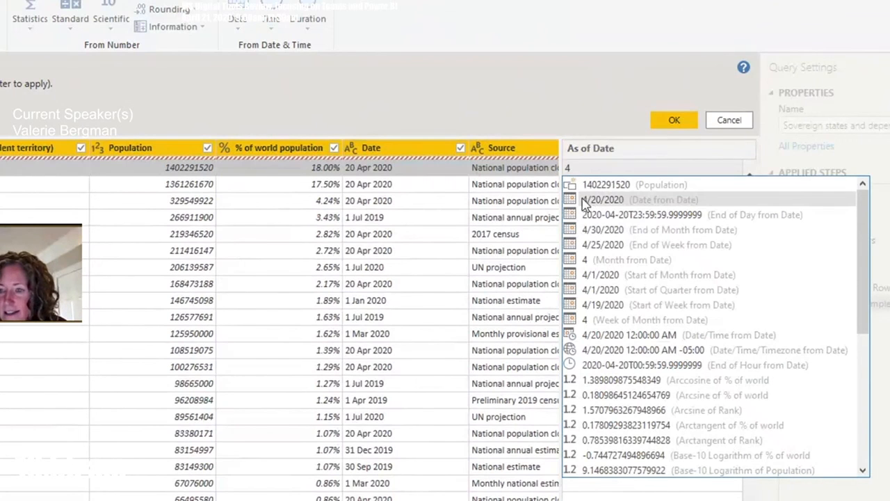
{"action": "left_click", "coordinate": [585, 202]}
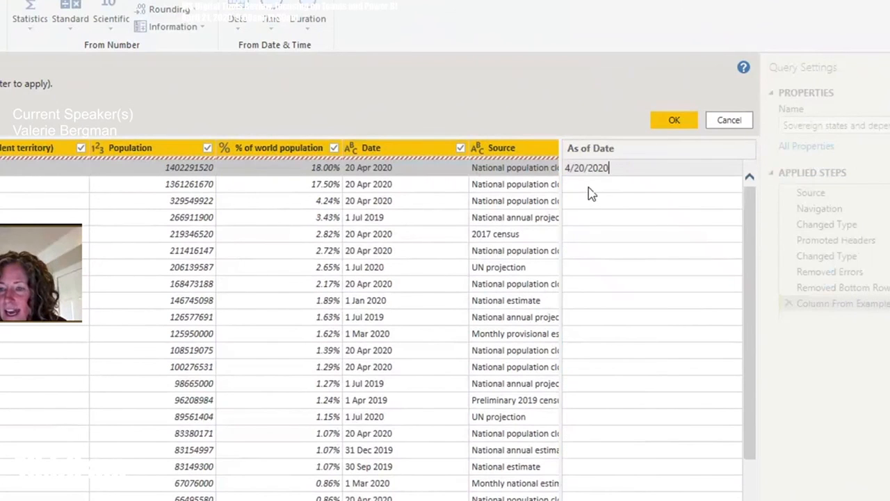
{"action": "left_click", "coordinate": [588, 187]}
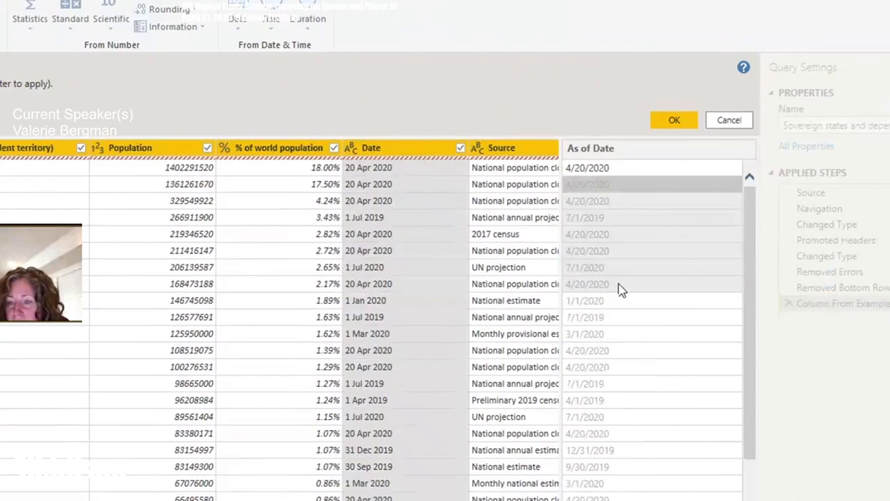
{"action": "left_click_drag", "start_coordinate": [751, 199], "coordinate": [785, 175]}
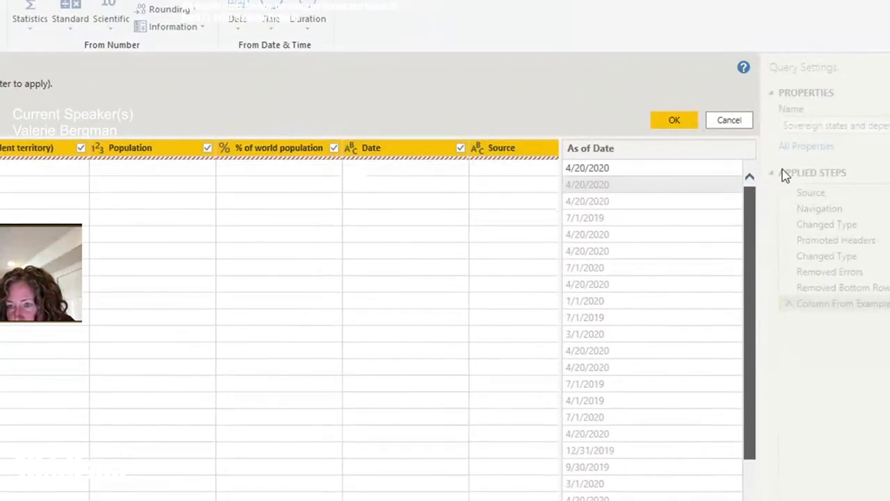
{"action": "left_click", "coordinate": [673, 120]}
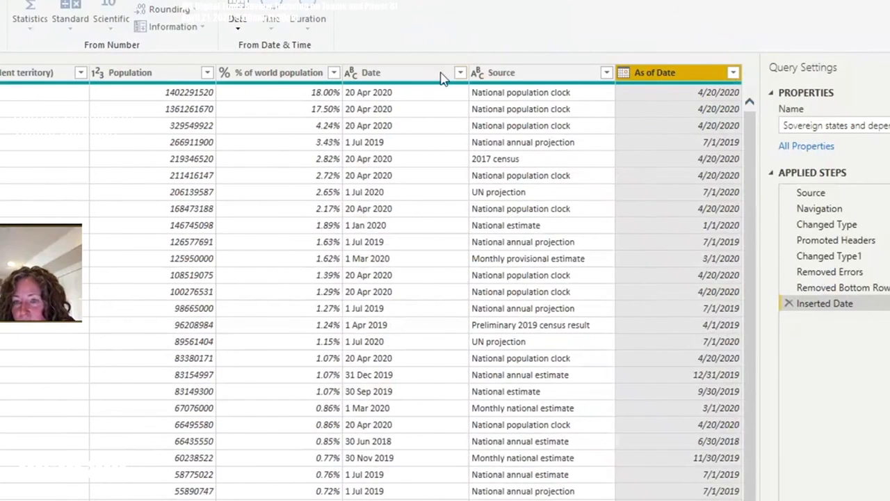
Remove the original Date column, then close Power Query Editor and apply the changes to the report
{"action": "right_click", "coordinate": [390, 78]}
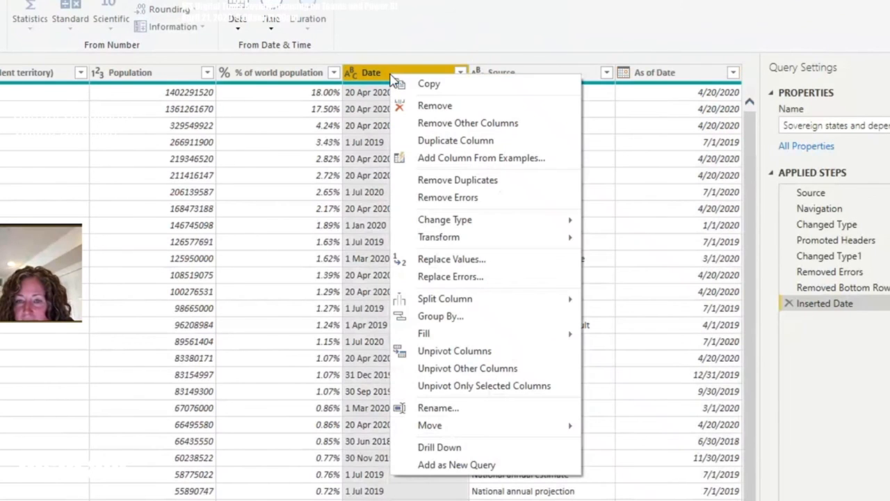
{"action": "left_click", "coordinate": [422, 106]}
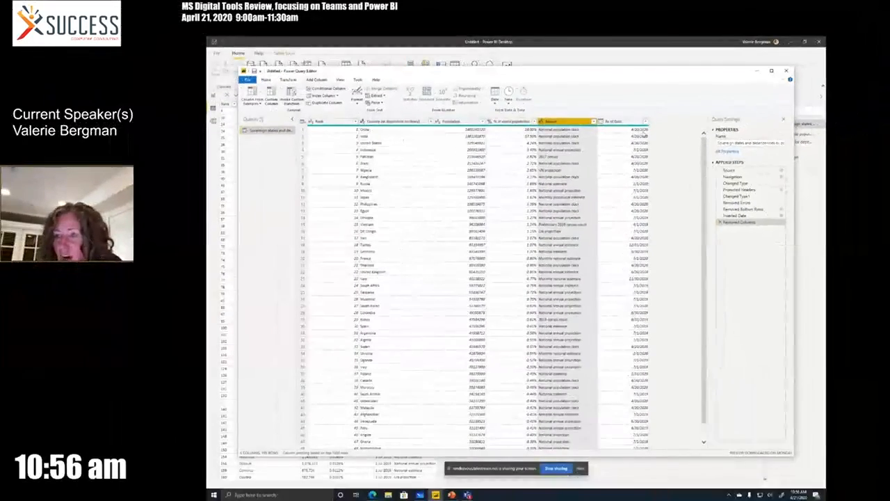
{"action": "left_click", "coordinate": [247, 80]}
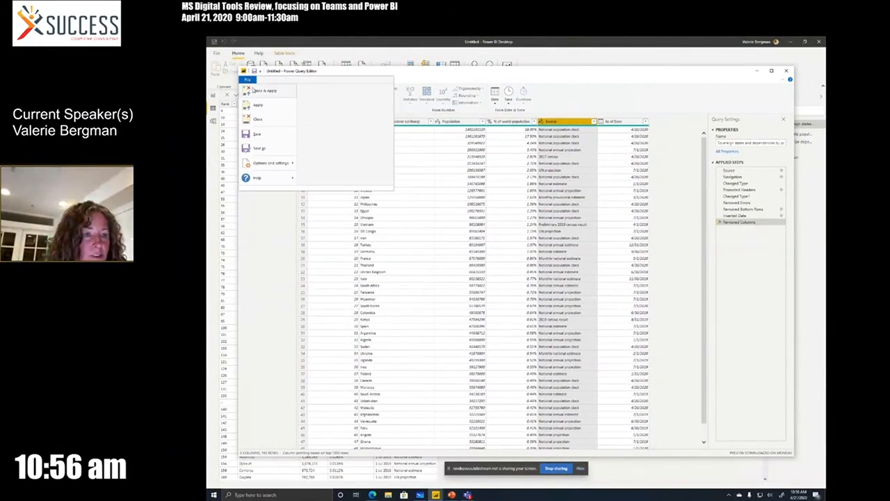
{"action": "left_click", "coordinate": [419, 172]}
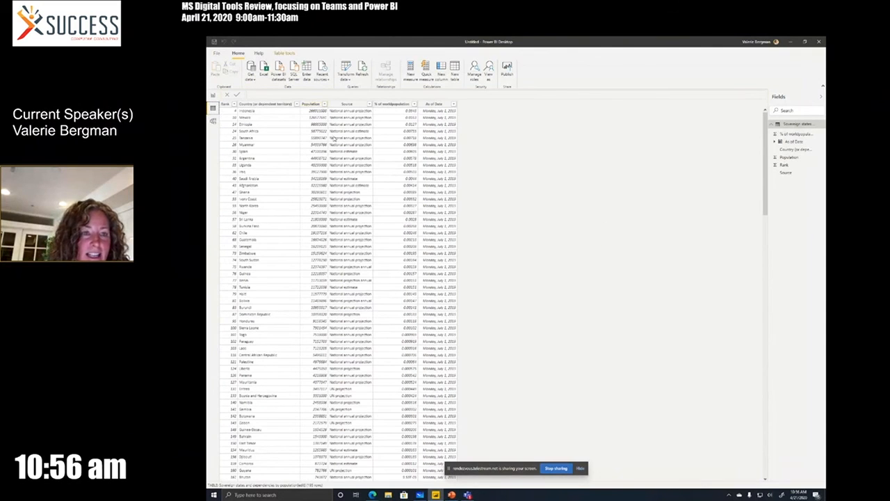
Format the Population column with thousands separators and the % of world population column as Percentage
{"action": "left_click", "coordinate": [310, 104]}
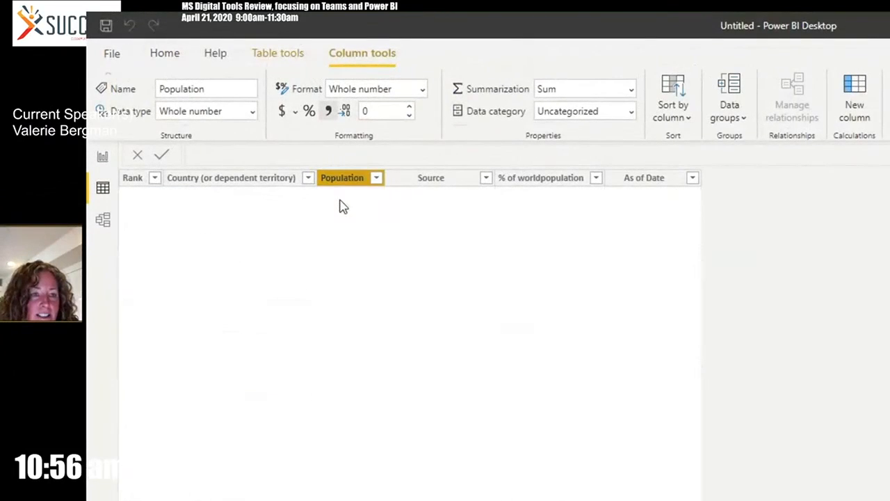
{"action": "left_click", "coordinate": [541, 182]}
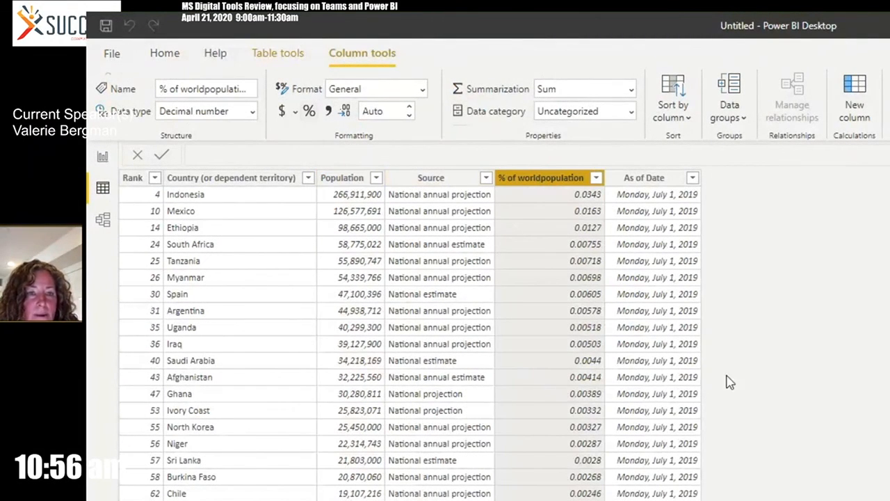
{"action": "left_click", "coordinate": [309, 112]}
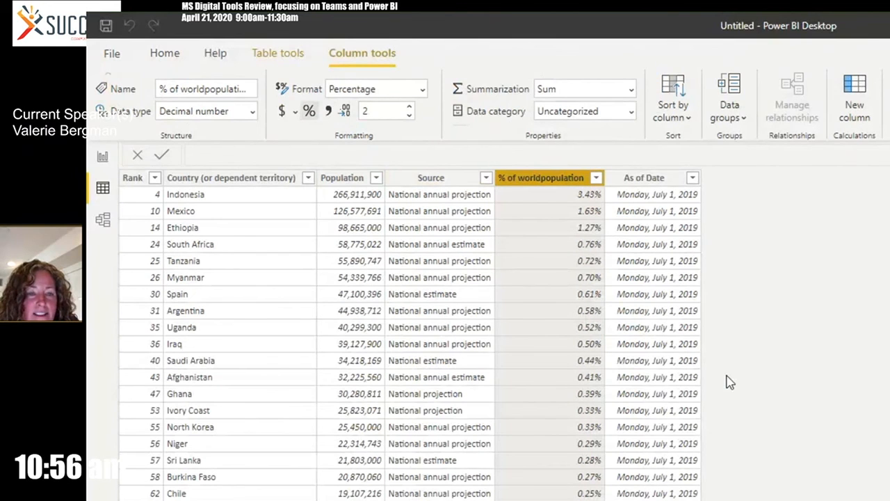
Build a map of Population by Country on the report page, shrink it within the page's upper-right corner, and inspect its bubbles
{"action": "left_click", "coordinate": [103, 157]}
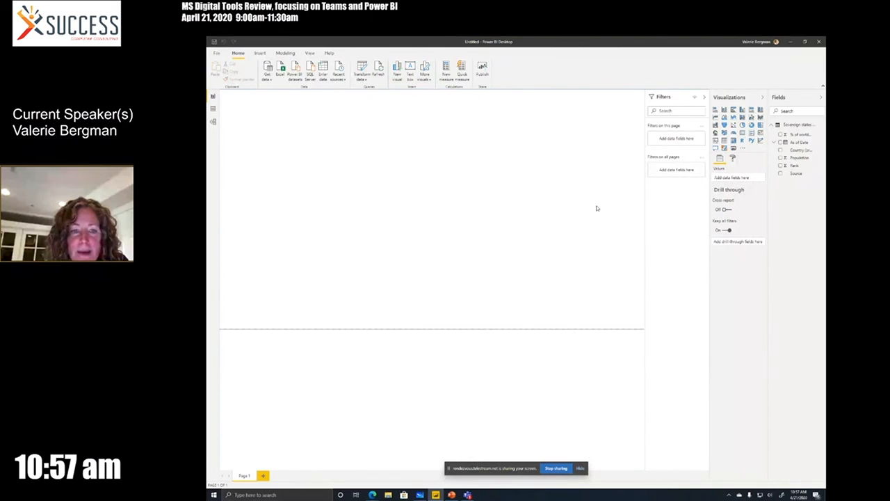
{"action": "left_click", "coordinate": [780, 151]}
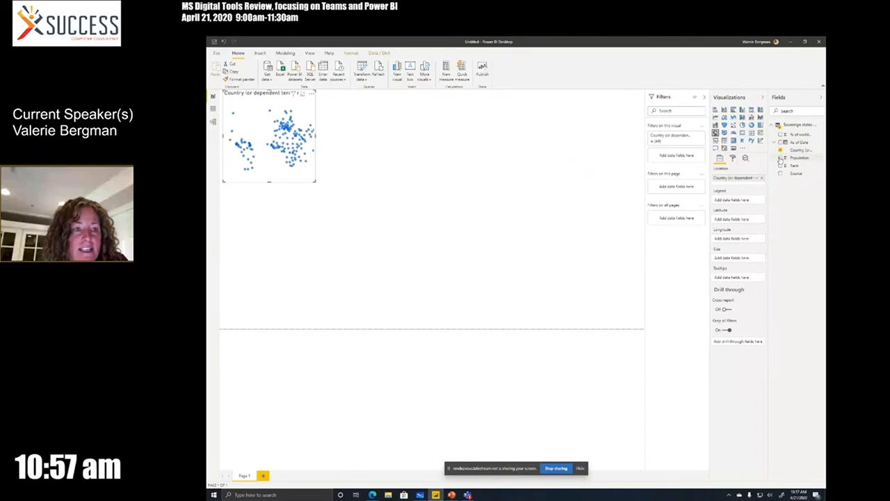
{"action": "left_click", "coordinate": [781, 158]}
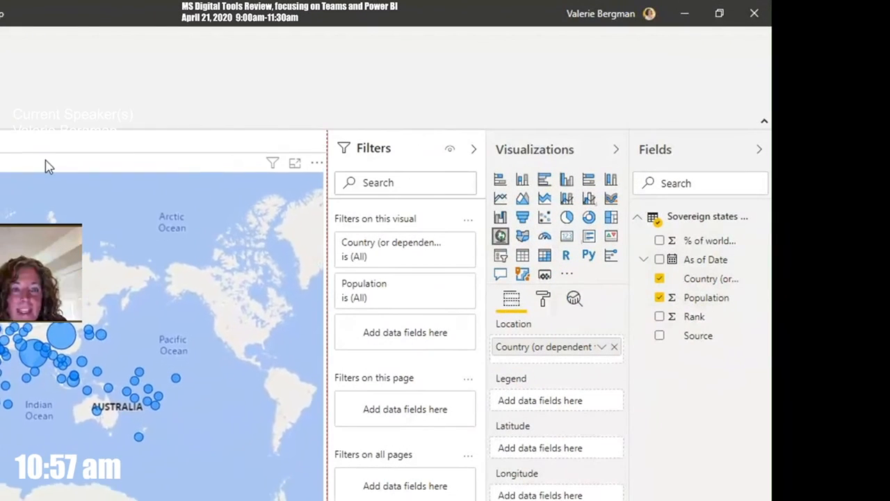
{"action": "scroll", "coordinate": [47, 166], "scroll_direction": "down", "scroll_amount": 1}
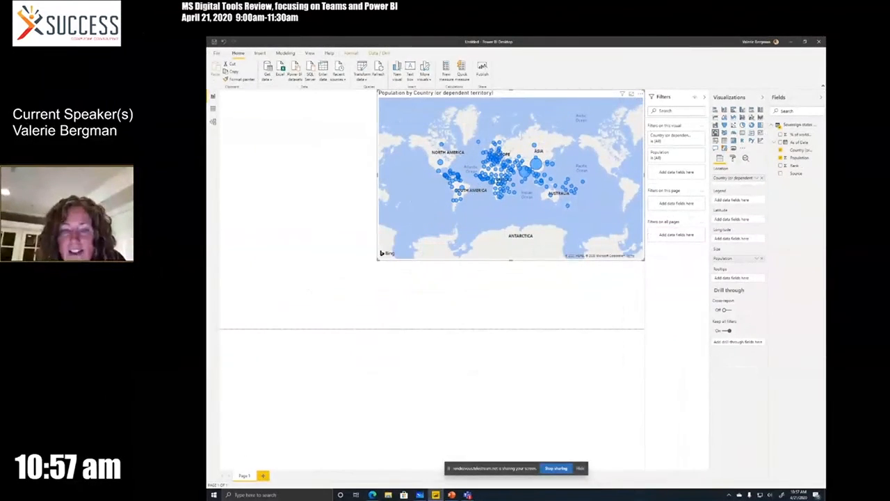
{"action": "left_click_drag", "start_coordinate": [378, 260], "coordinate": [433, 209]}
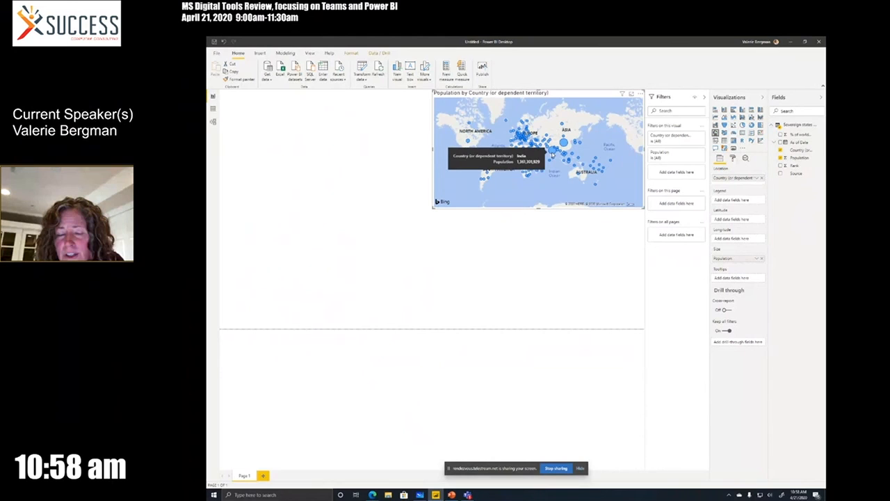
{"action": "mouse_move", "coordinate": [565, 145]}
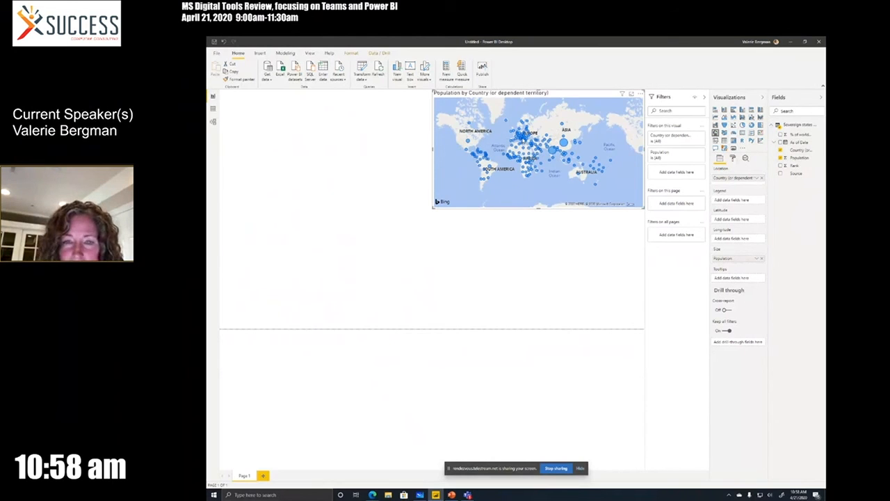
{"action": "mouse_move", "coordinate": [520, 139]}
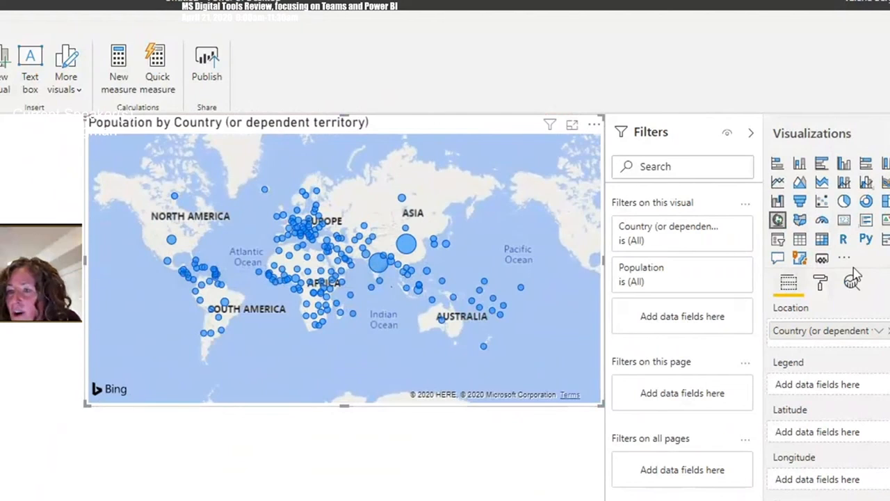
Add a clustered column chart of Population by Country below the map and widen it across the page
{"action": "left_click", "coordinate": [64, 348]}
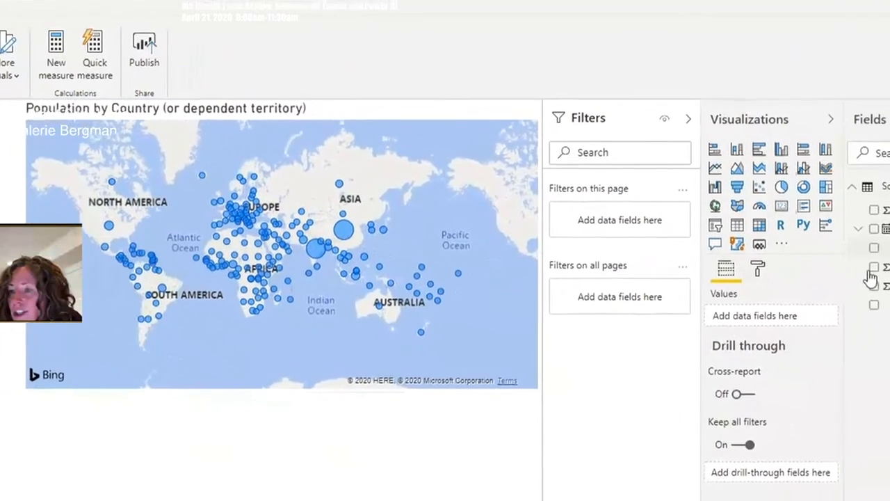
{"action": "left_click", "coordinate": [874, 245]}
{"action": "left_click", "coordinate": [780, 247]}
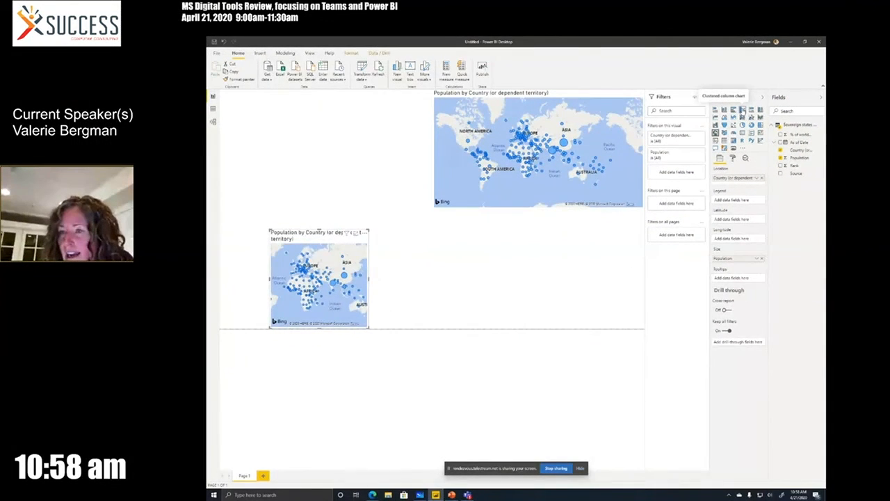
{"action": "left_click", "coordinate": [688, 129]}
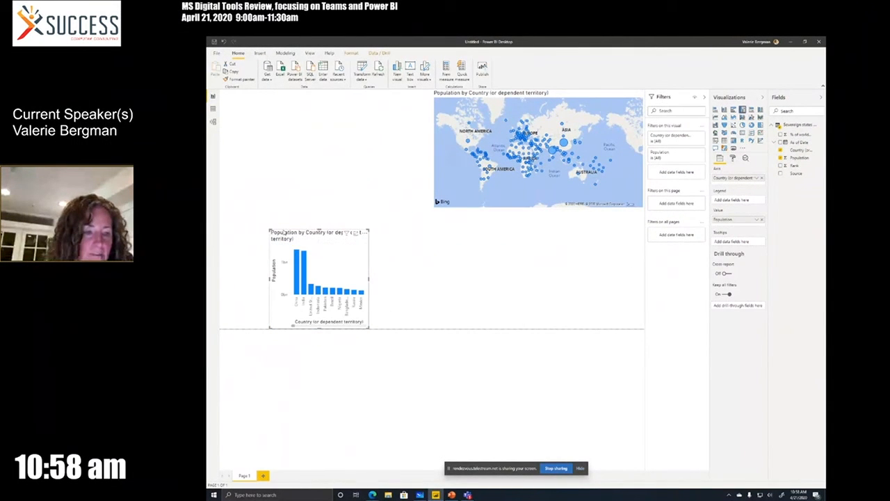
{"action": "mouse_move", "coordinate": [284, 233]}
{"action": "left_mouse_down"}
{"action": "mouse_move", "coordinate": [282, 182]}
{"action": "mouse_move", "coordinate": [282, 226]}
{"action": "left_mouse_up"}
{"action": "left_click_drag", "start_coordinate": [357, 318], "coordinate": [631, 325]}
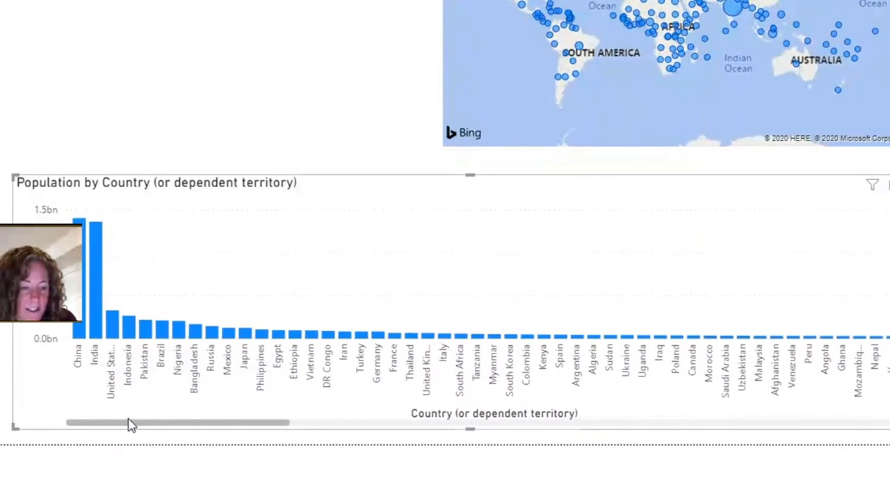
Filter the column chart's countries with a Top N filter showing the top 10 by Population
{"action": "left_click_drag", "start_coordinate": [132, 427], "coordinate": [83, 415]}
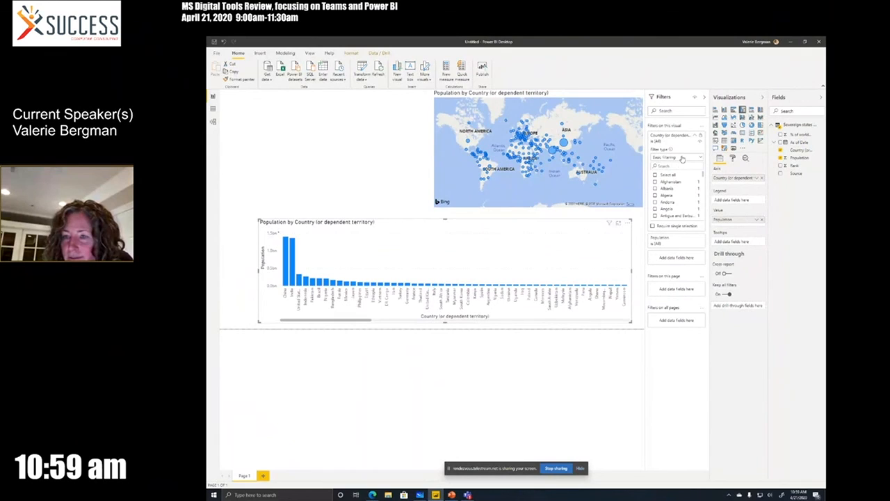
{"action": "left_click", "coordinate": [682, 159]}
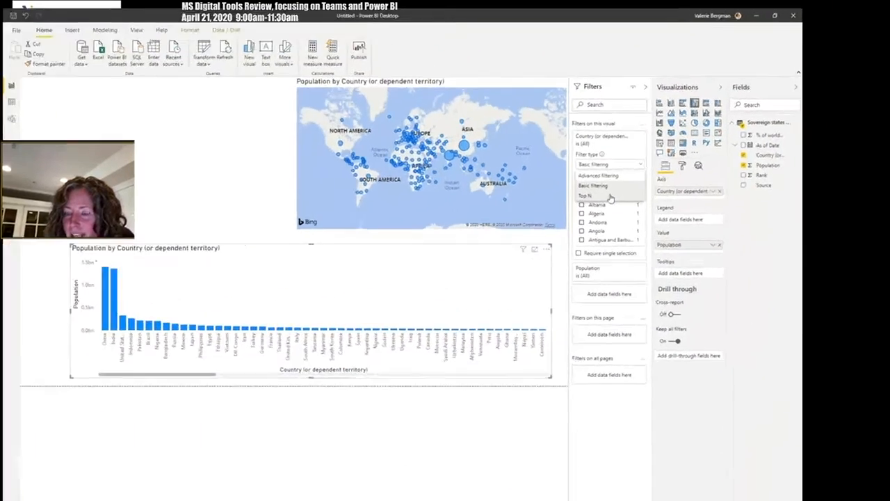
{"action": "left_click", "coordinate": [677, 183]}
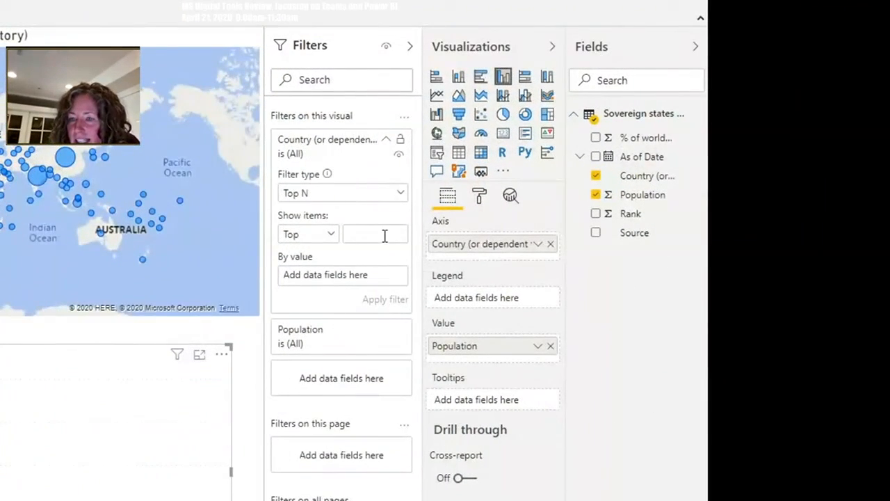
{"action": "left_click", "coordinate": [384, 235]}
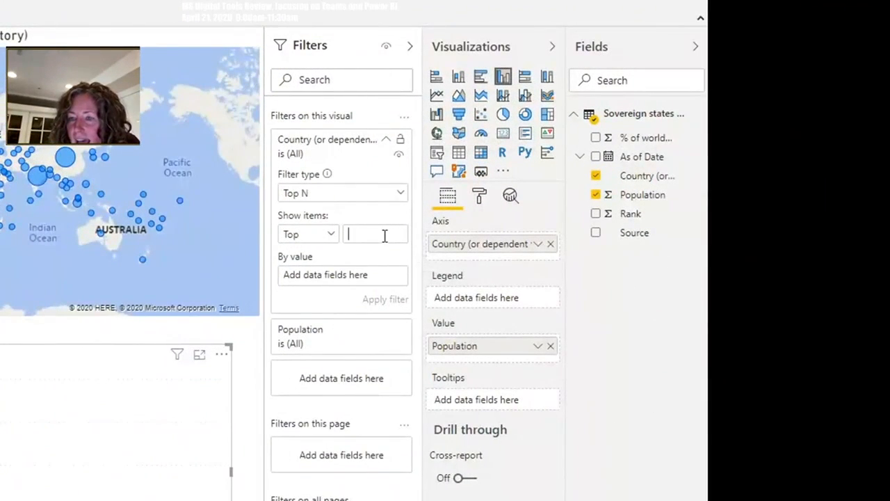
{"action": "type", "text": "10"}
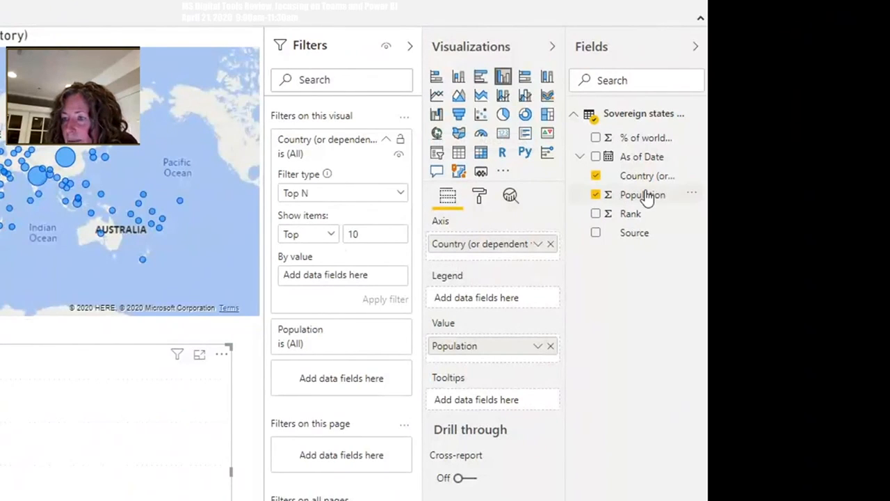
{"action": "left_click_drag", "start_coordinate": [646, 197], "coordinate": [353, 284]}
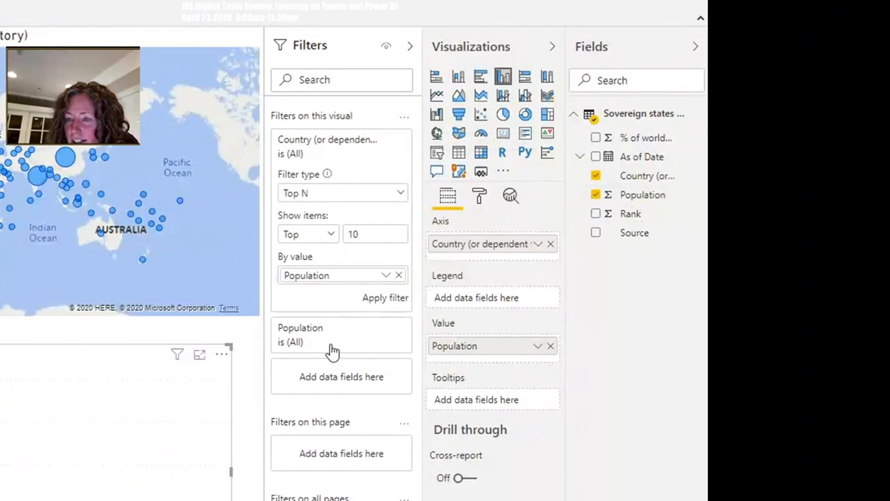
{"action": "left_click", "coordinate": [385, 298]}
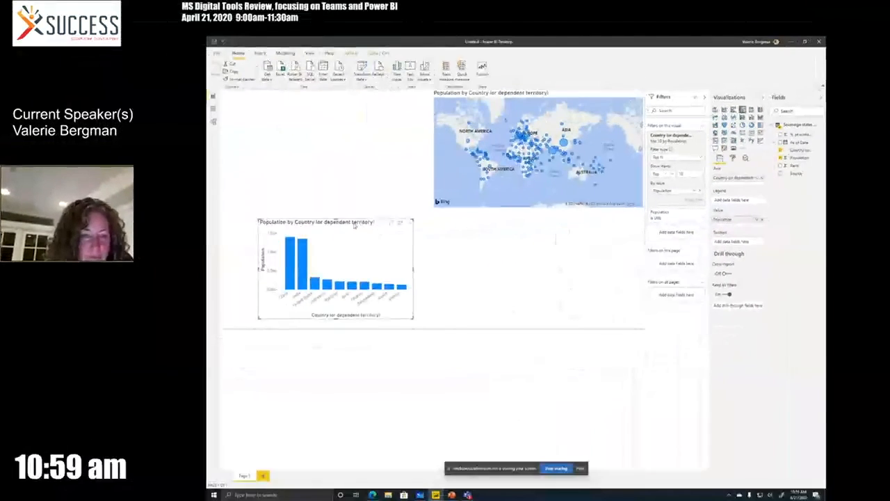
Move the column chart to the page's upper left, enlarge it up to the map, and extend the map down to the page's bottom edge
{"action": "left_click_drag", "start_coordinate": [354, 225], "coordinate": [322, 98]}
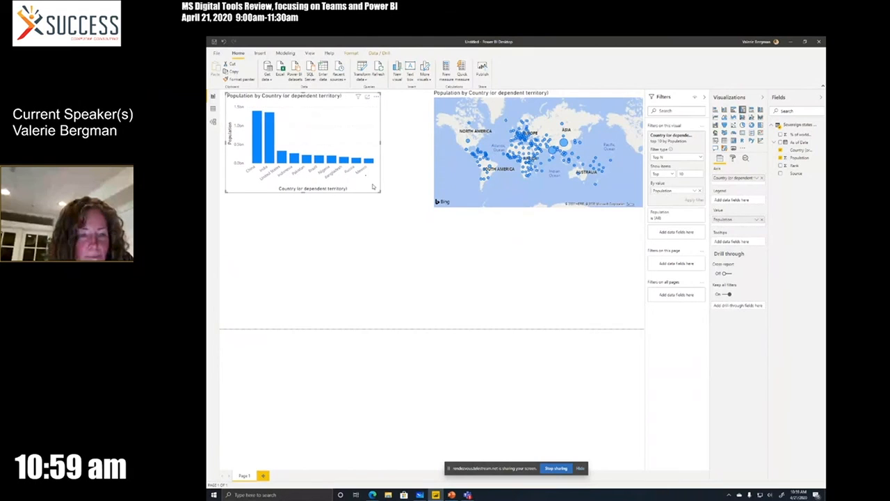
{"action": "left_click_drag", "start_coordinate": [393, 204], "coordinate": [431, 208]}
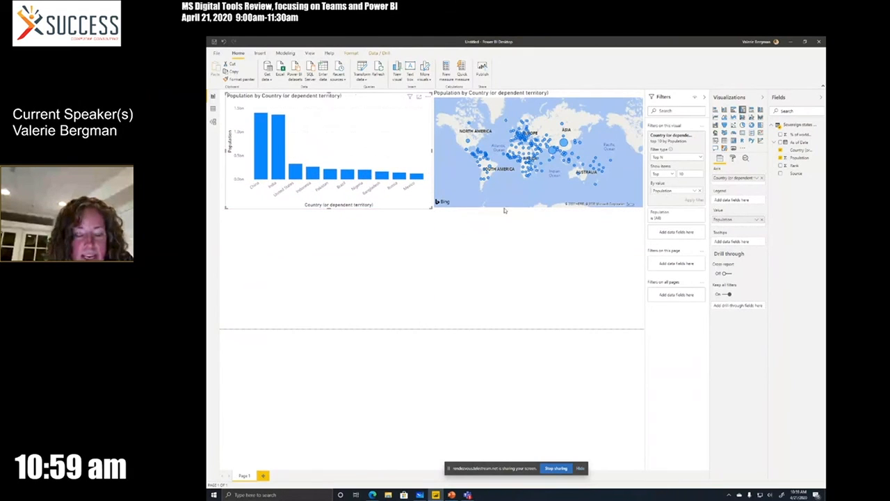
{"action": "left_click", "coordinate": [529, 207]}
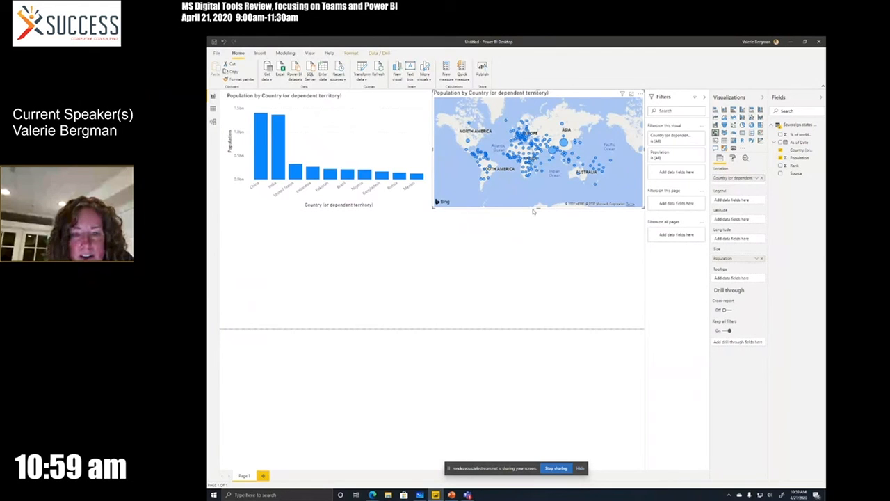
{"action": "left_click_drag", "start_coordinate": [538, 208], "coordinate": [537, 280]}
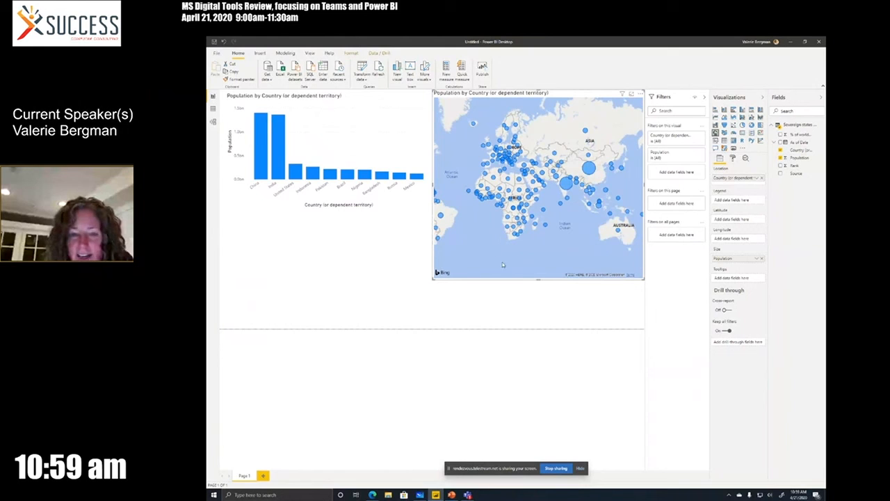
{"action": "left_click_drag", "start_coordinate": [537, 280], "coordinate": [535, 327]}
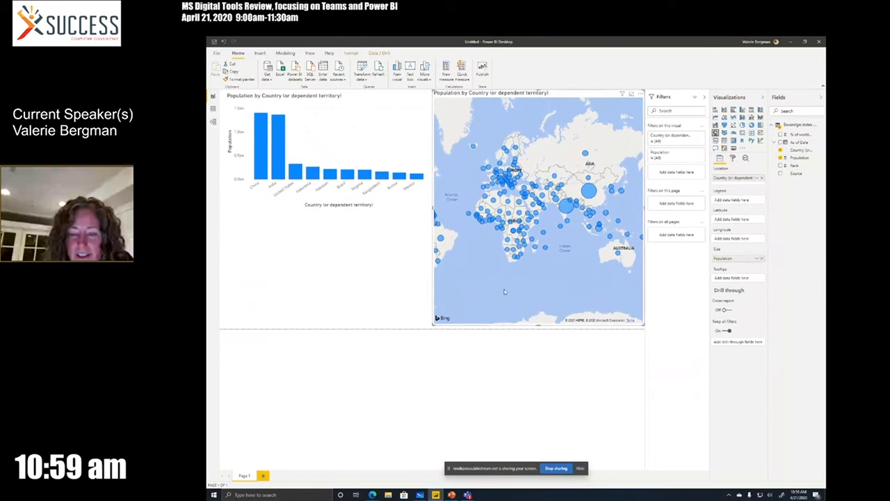
{"action": "left_click_drag", "start_coordinate": [467, 284], "coordinate": [538, 278]}
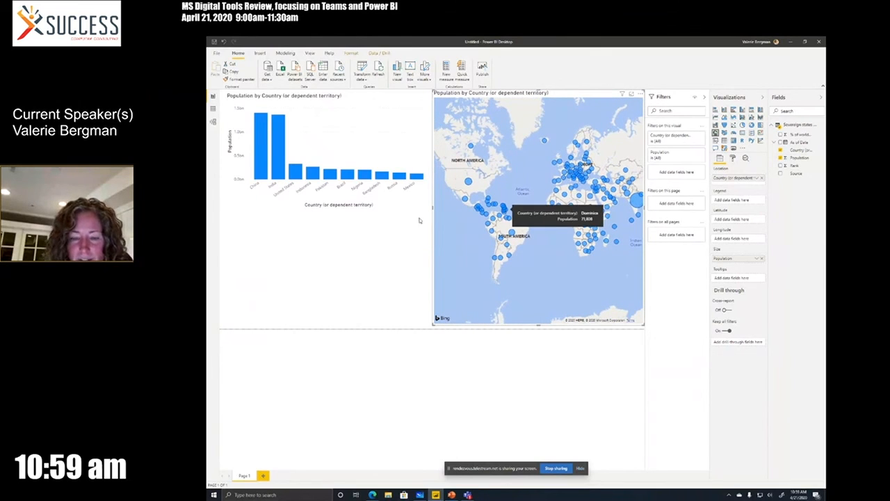
Insert a Q&A visual below the column chart and ask "what are the 10 least populated contries"
{"action": "left_click", "coordinate": [369, 257]}
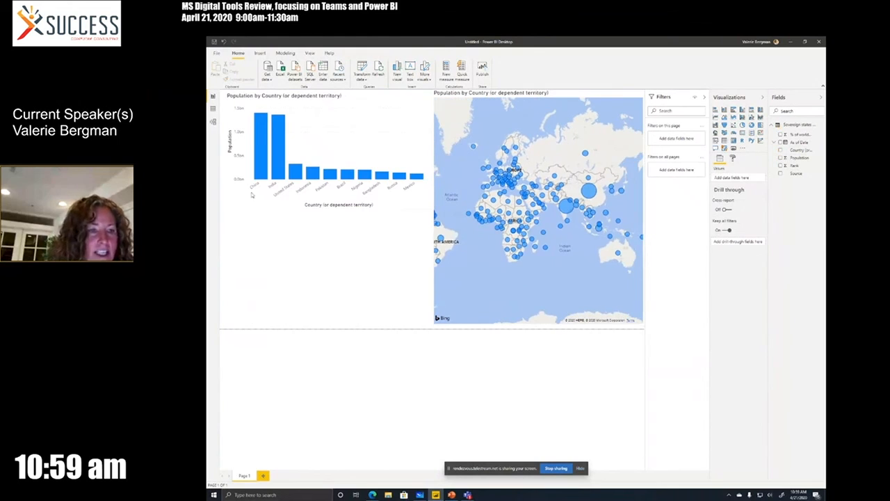
{"action": "left_click", "coordinate": [259, 53]}
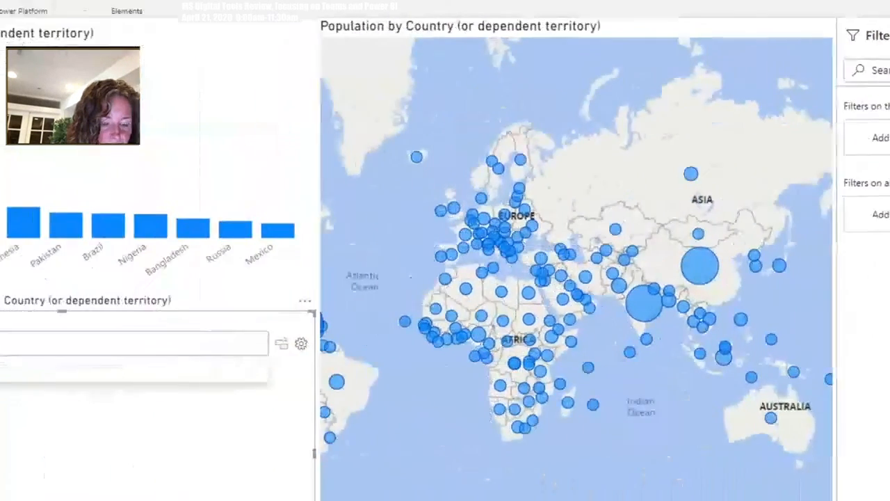
{"action": "type", "text": "wha"}
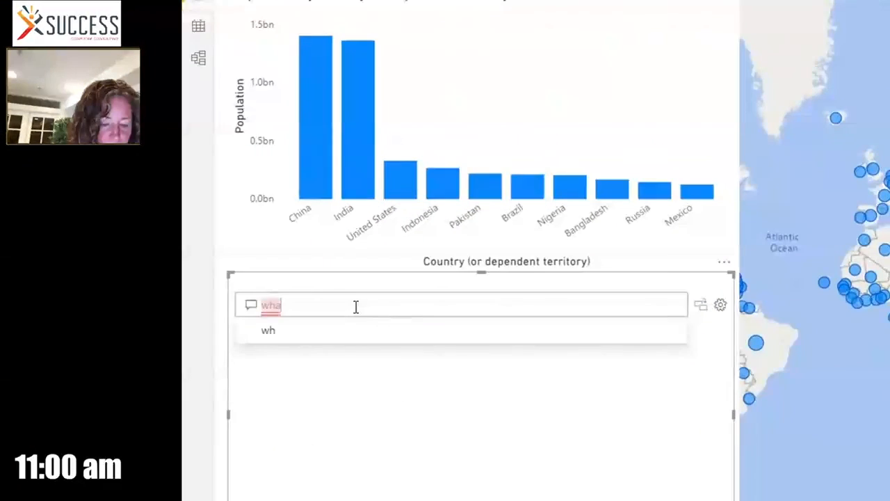
{"action": "type", "text": "tare "}
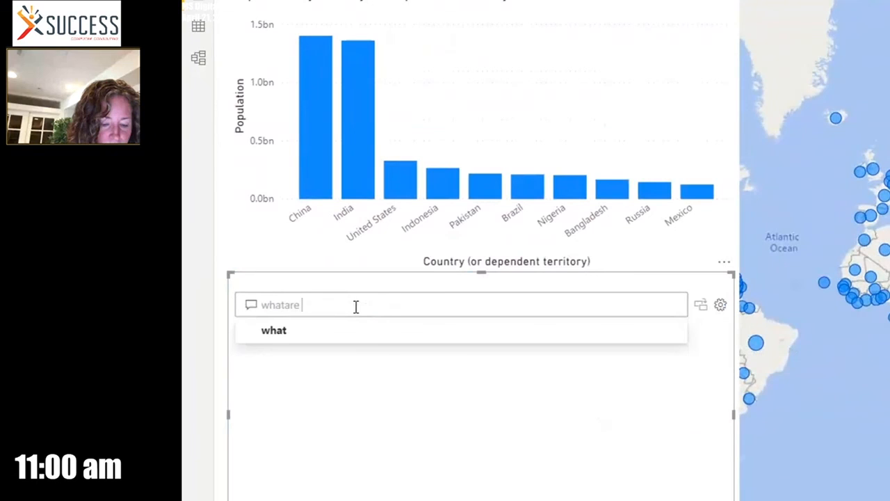
{"action": "key", "text": "BackSpace"}
{"action": "key", "text": "BackSpace"}
{"action": "key", "text": "BackSpace"}
{"action": "key", "text": "BackSpace"}
{"action": "type", "text": " a"}
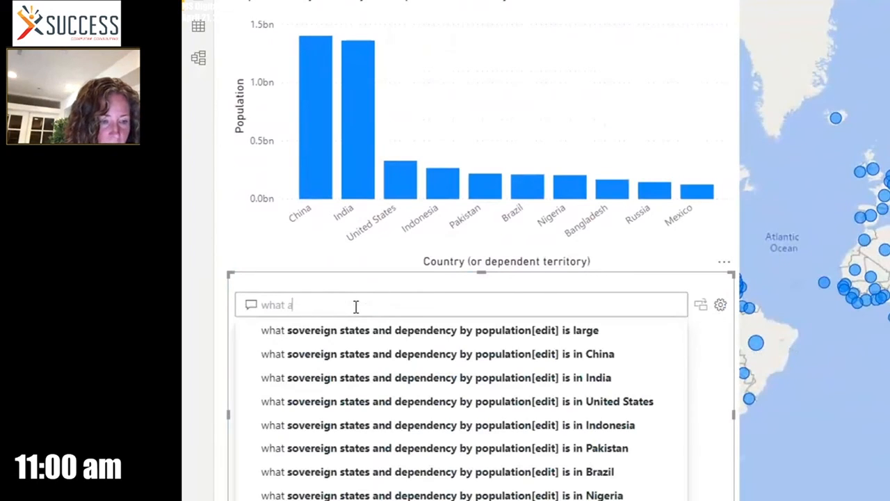
{"action": "type", "text": "re the "}
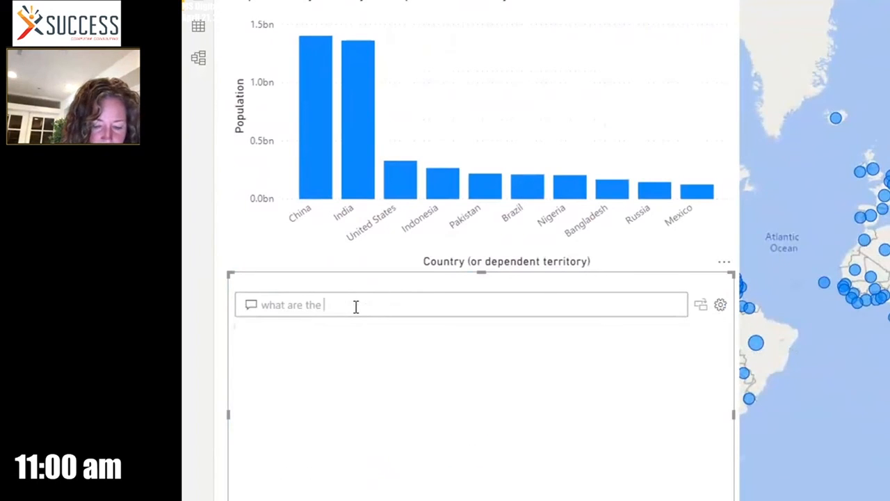
{"action": "type", "text": "10 least"}
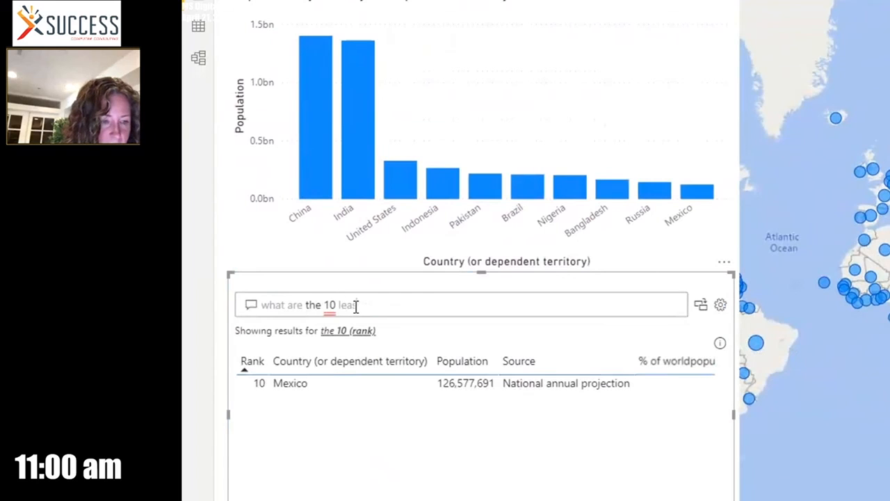
{"action": "type", "text": " po"}
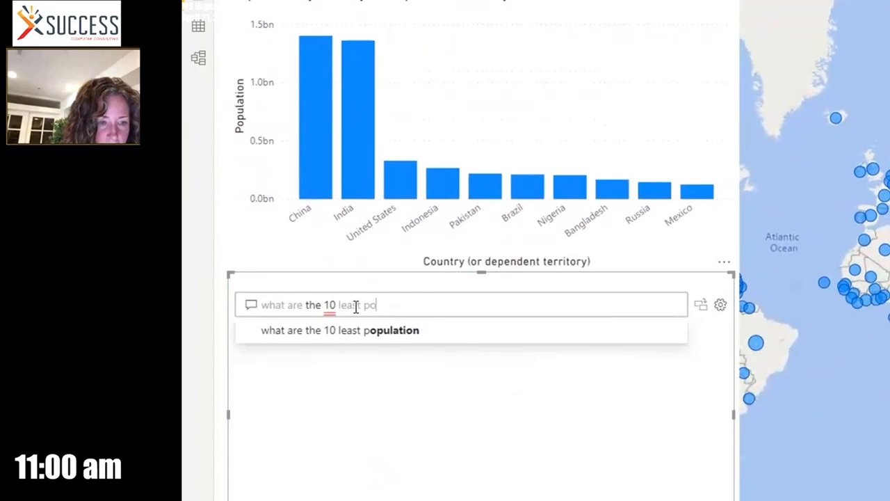
{"action": "type", "text": "pu"}
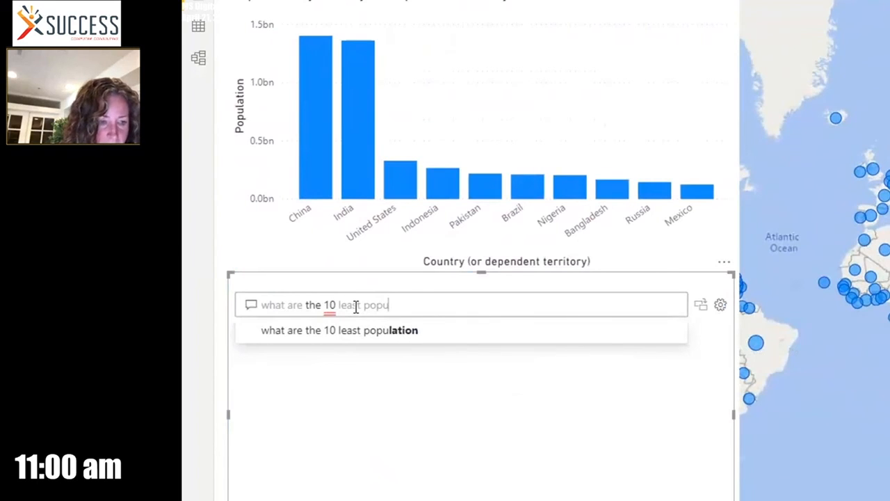
{"action": "type", "text": "lted"}
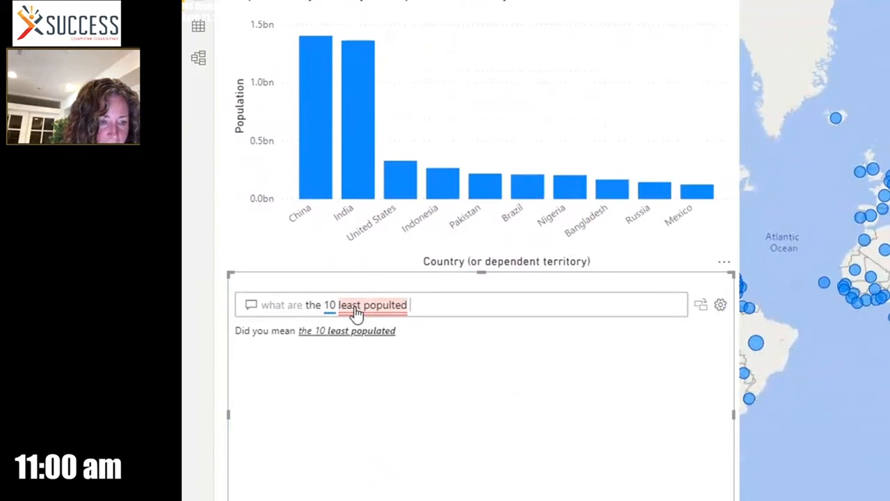
{"action": "key", "text": "BackSpace"}
{"action": "key", "text": "BackSpace"}
{"action": "key", "text": "BackSpace"}
{"action": "key", "text": "BackSpace"}
{"action": "type", "text": "ated contries"}
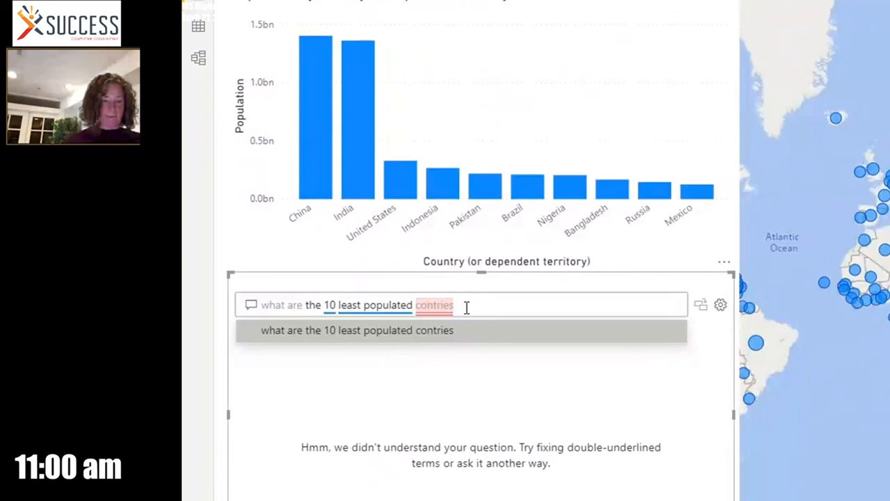
Correct the misspelled "contries" in the Q&A question and accept the suggested wording "country (or dependent territory)"
{"action": "key", "text": "Left"}
{"action": "key", "text": "Left"}
{"action": "key", "text": "Left"}
{"action": "key", "text": "Left"}
{"action": "key", "text": "Left"}
{"action": "key", "text": "Left"}
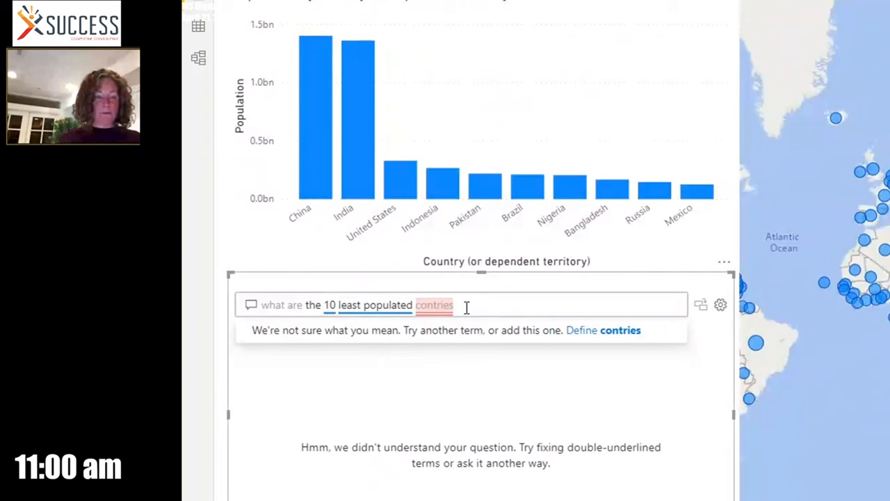
{"action": "type", "text": "u"}
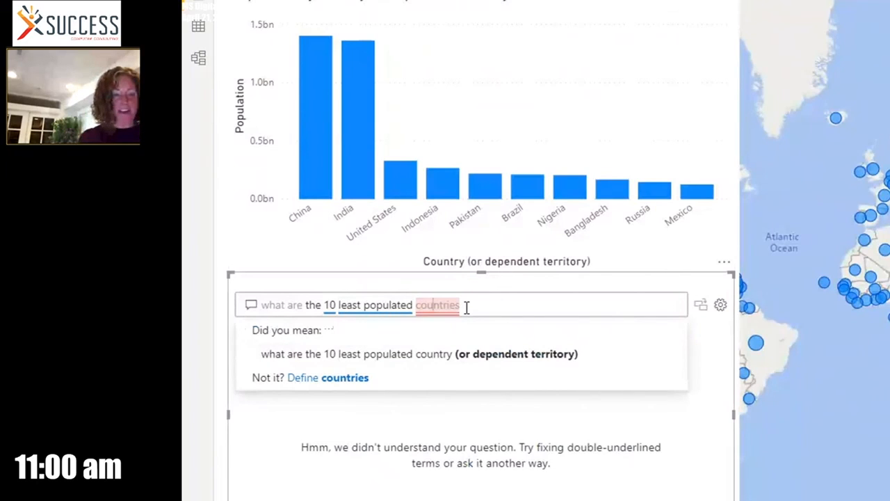
{"action": "left_click", "coordinate": [457, 356]}
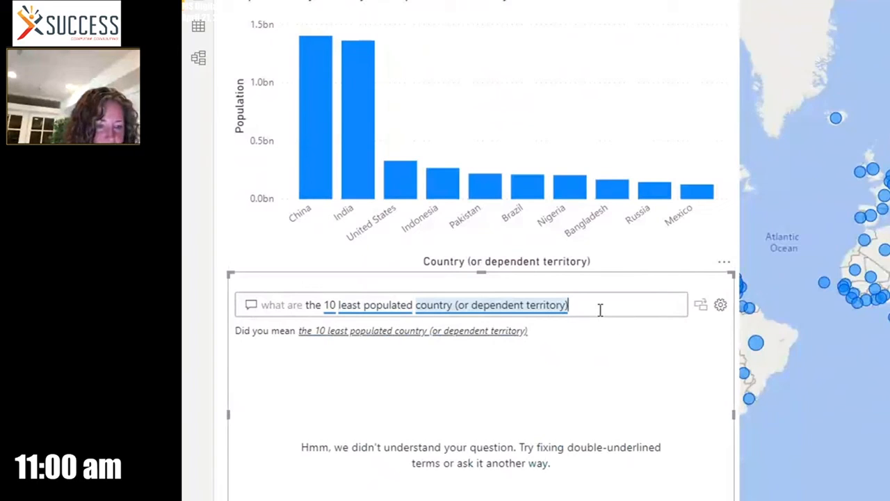
Reword the question as "what are the 10 countries with the smallest population" and accept the suggestion "the 10 (population) the smallest population"
{"action": "left_click", "coordinate": [340, 310]}
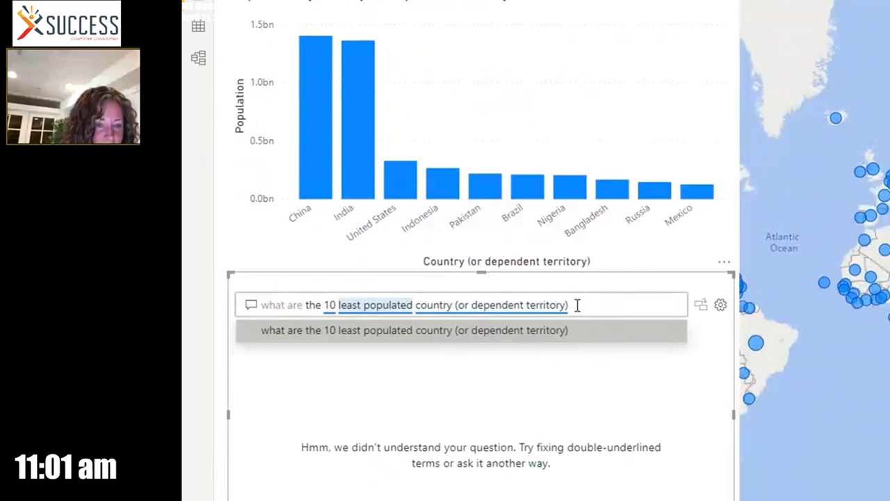
{"action": "left_click_drag", "start_coordinate": [576, 304], "coordinate": [341, 314]}
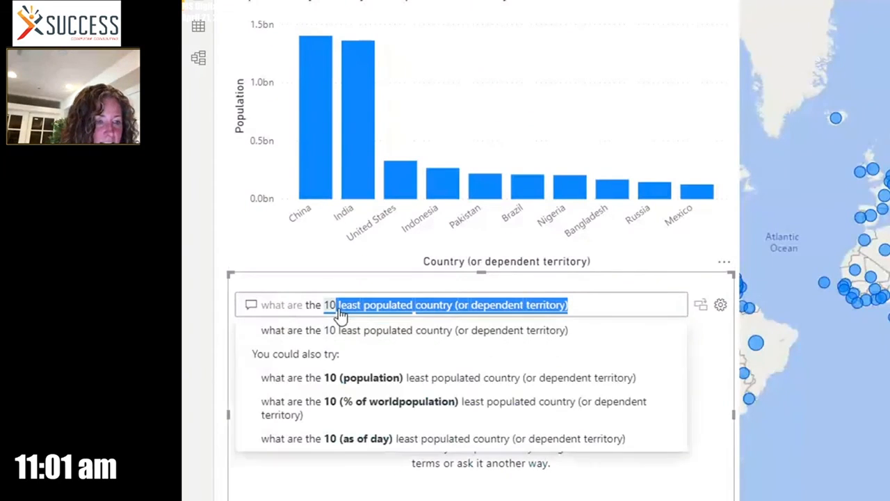
{"action": "type", "text": "countrie with the smallest popu"}
{"action": "left_click", "coordinate": [338, 306]}
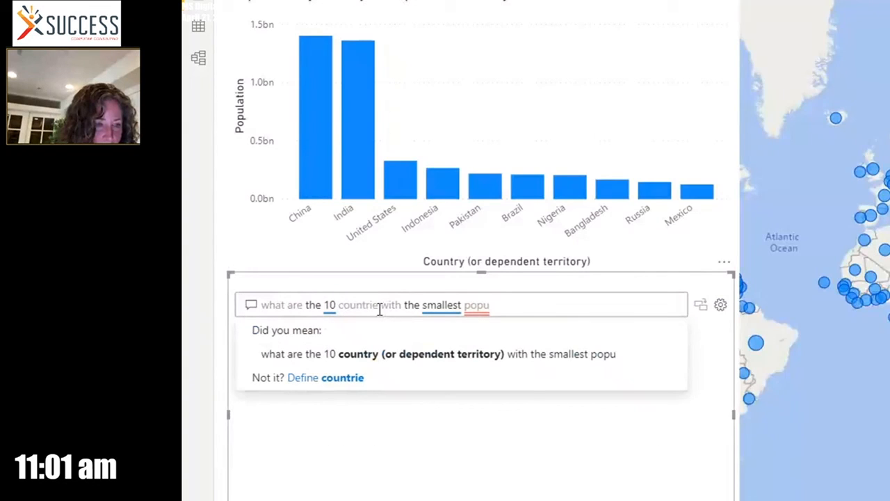
{"action": "left_click", "coordinate": [380, 306]}
{"action": "type", "text": "s"}
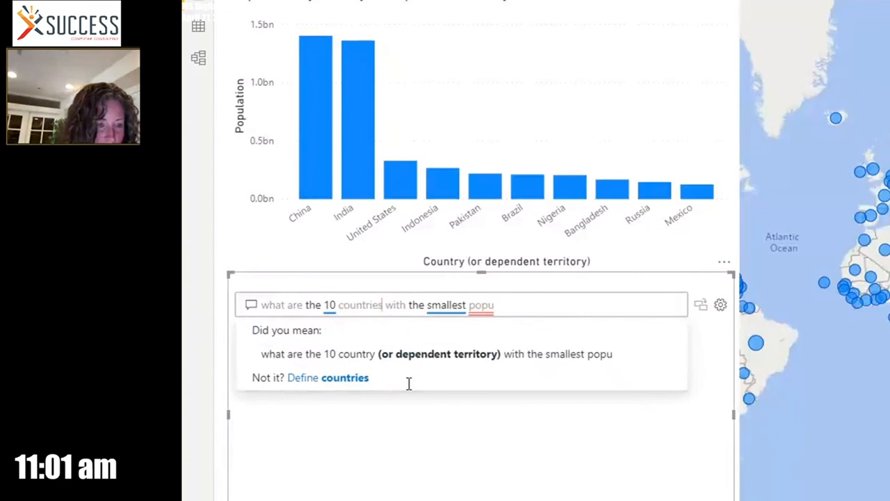
{"action": "left_click", "coordinate": [511, 300]}
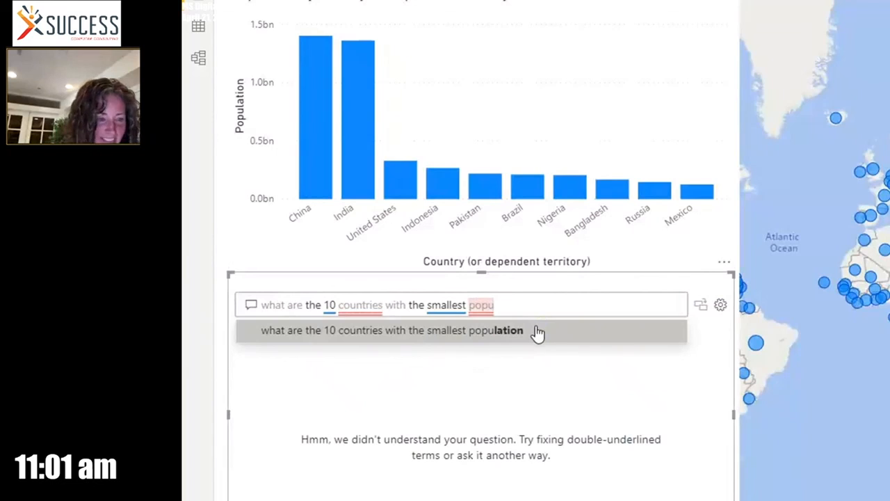
{"action": "left_click", "coordinate": [537, 334]}
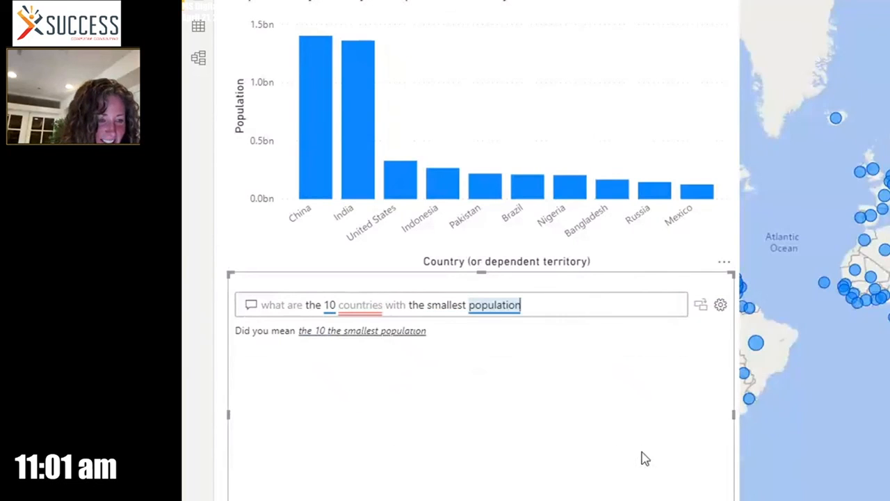
{"action": "left_click", "coordinate": [401, 339]}
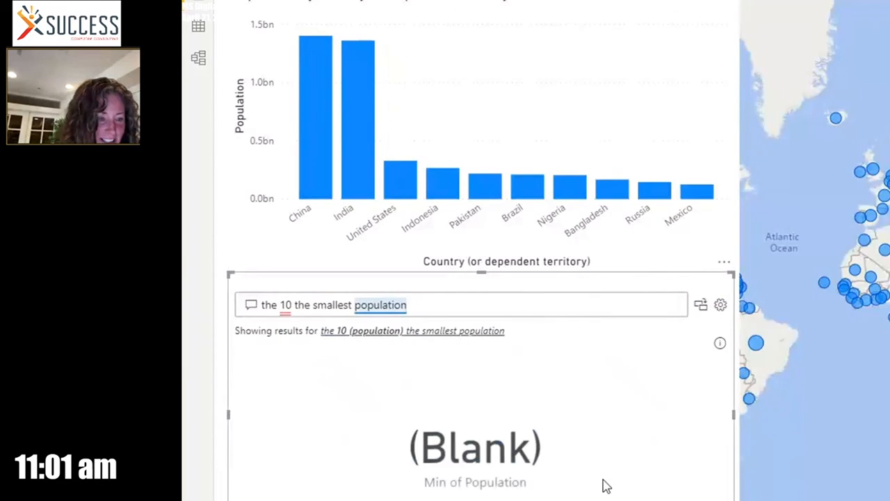
{"action": "left_click", "coordinate": [446, 342]}
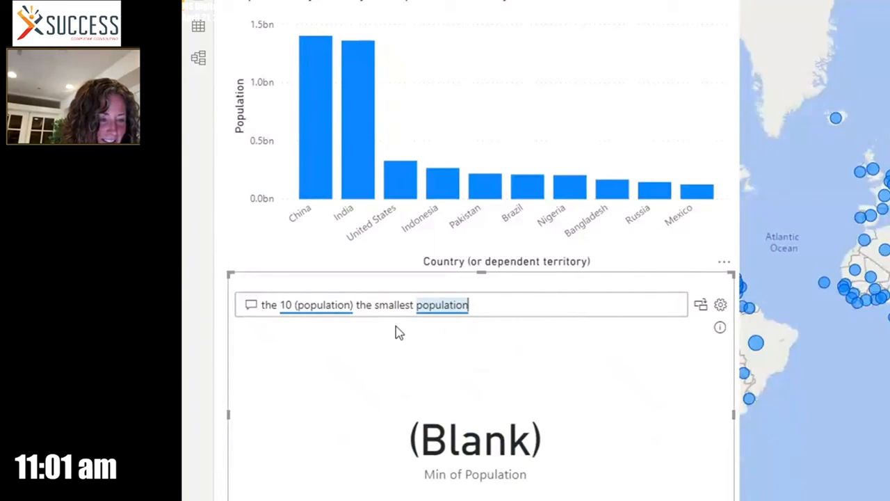
Replace the Q&A question with "which are the bottom 5 rank countries"
{"action": "left_click_drag", "start_coordinate": [481, 307], "coordinate": [316, 308]}
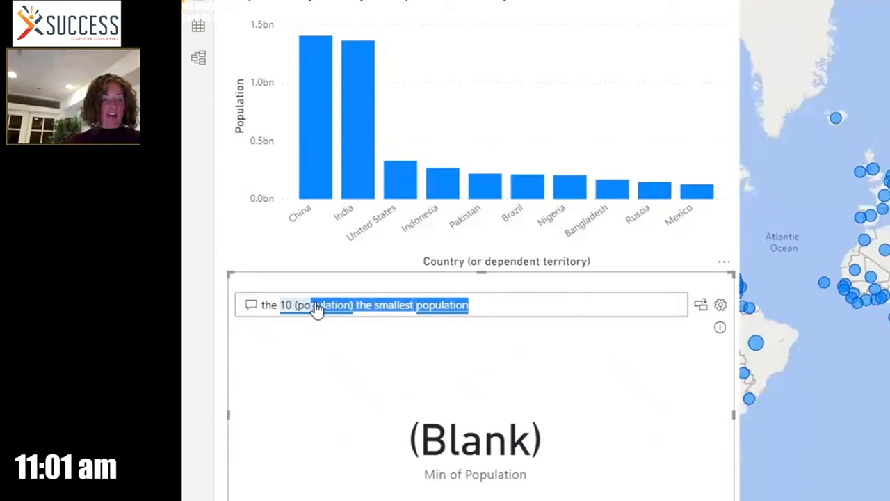
{"action": "left_click_drag", "start_coordinate": [488, 303], "coordinate": [249, 310]}
{"action": "left_click", "coordinate": [501, 304]}
{"action": "type", "text": "whi"}
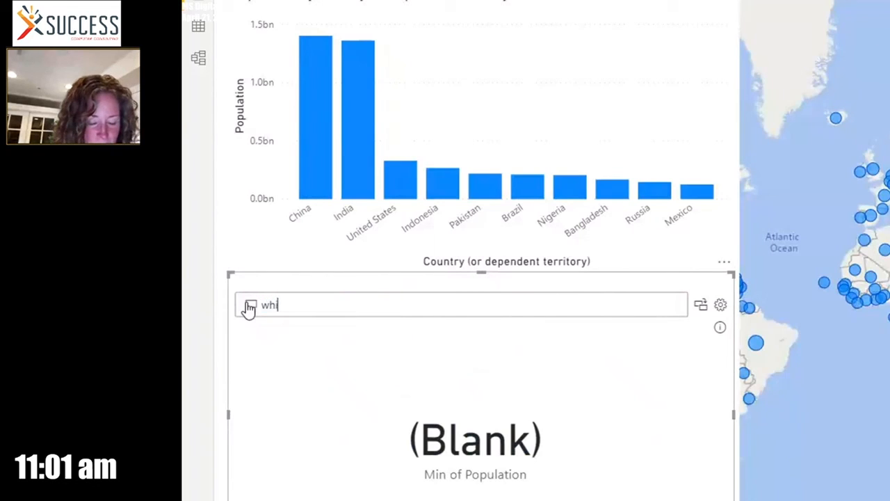
{"action": "type", "text": "ch ar"}
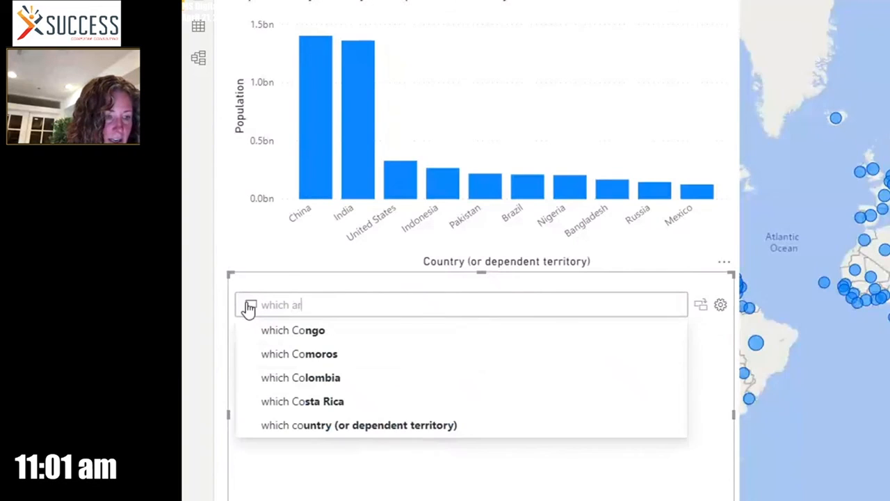
{"action": "type", "text": "e the b"}
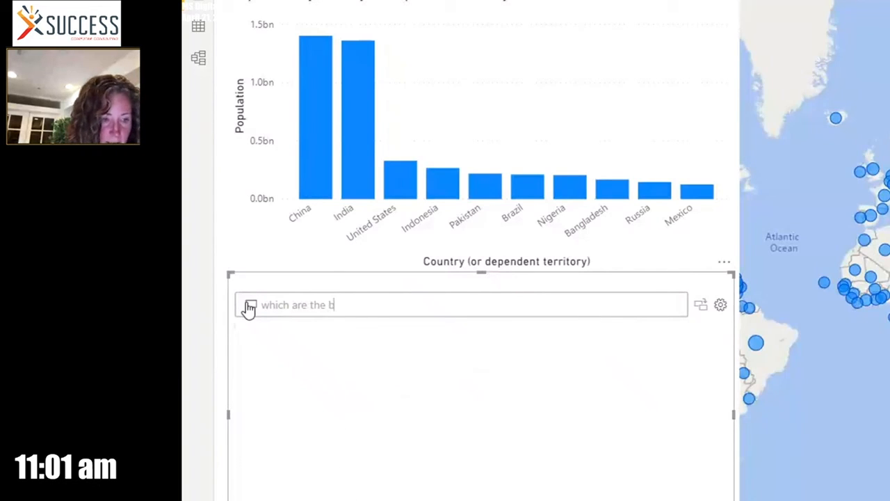
{"action": "type", "text": "ot"}
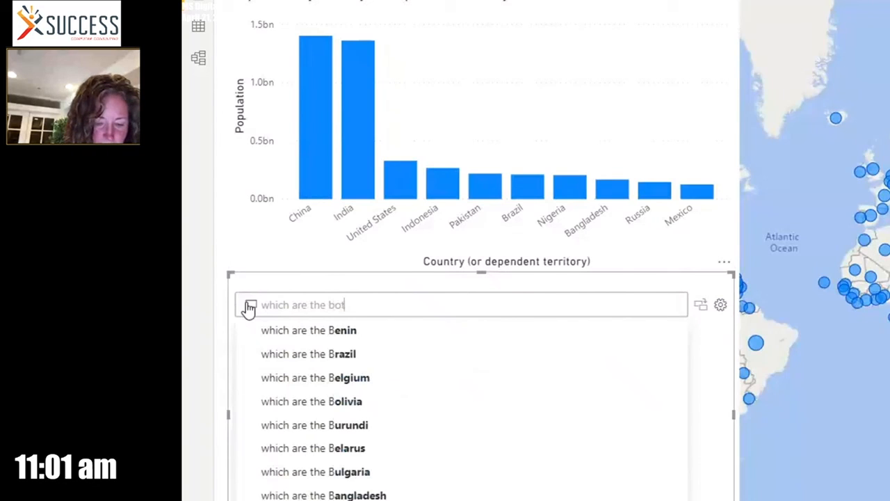
{"action": "type", "text": "tom 5 ranked"}
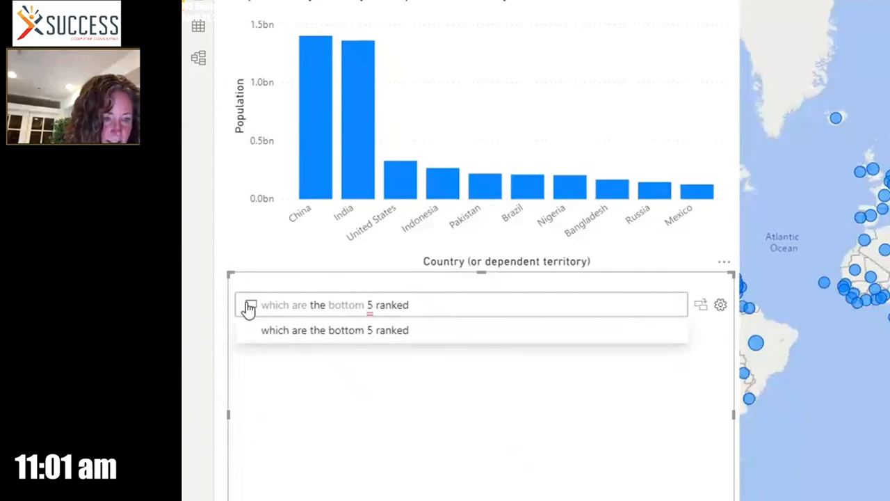
{"action": "key", "text": "BackSpace"}
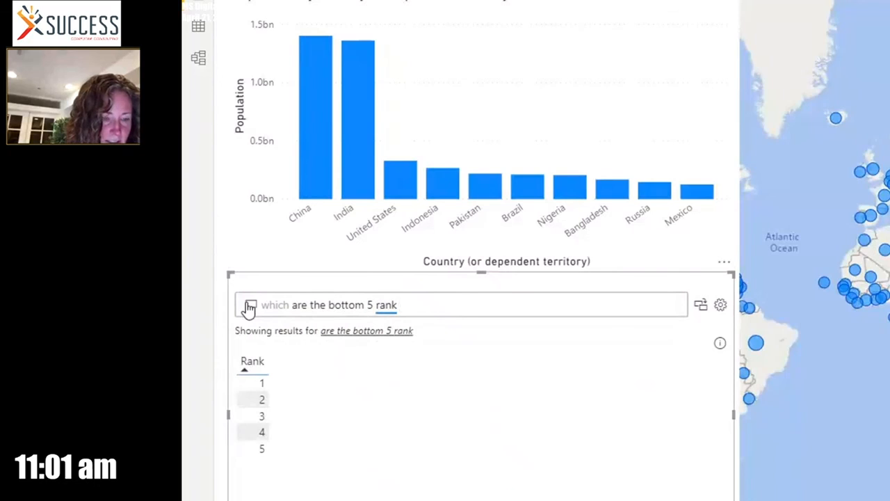
{"action": "type", "text": "countries"}
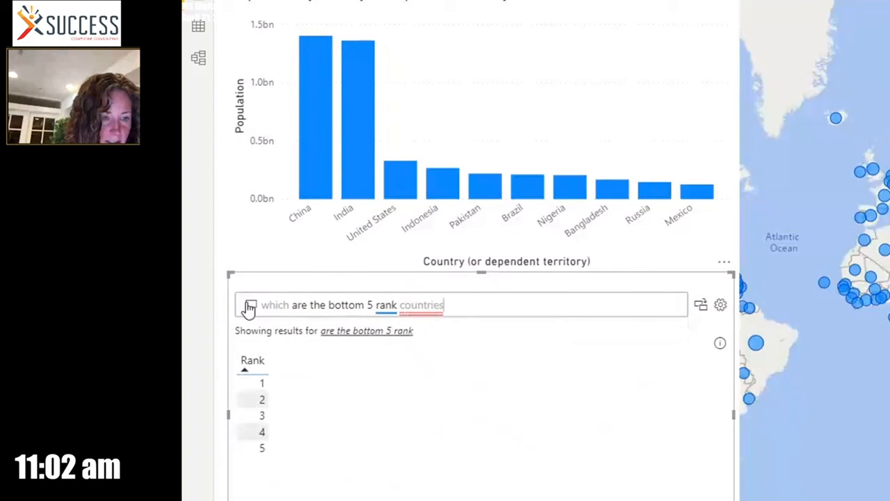
Cross-filter the page by rank 2 in the Q&A result, clear that filter, and shorten the map to free the page area below it
{"action": "left_click", "coordinate": [247, 406]}
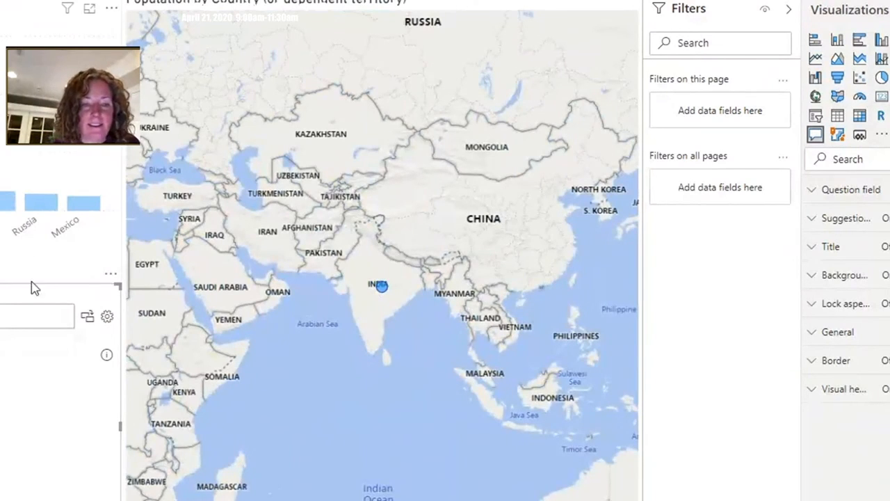
{"action": "left_click", "coordinate": [350, 387]}
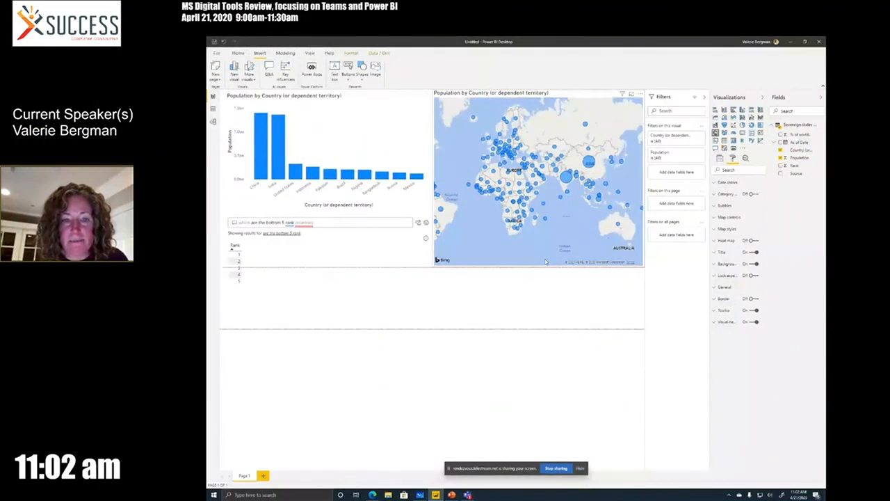
{"action": "left_click_drag", "start_coordinate": [546, 262], "coordinate": [545, 233]}
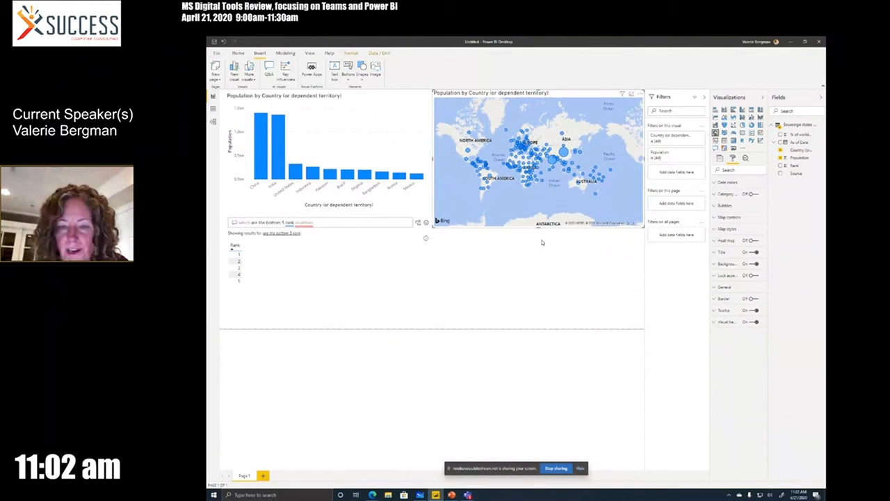
{"action": "left_click_drag", "start_coordinate": [538, 228], "coordinate": [535, 212]}
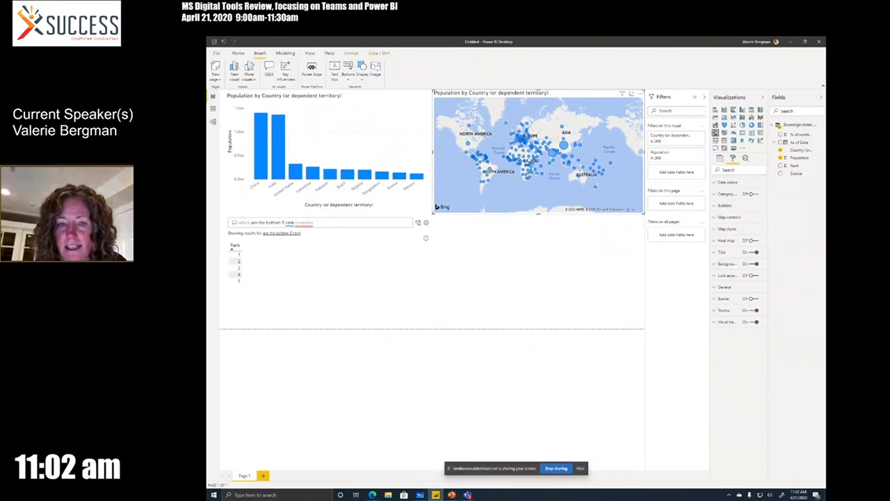
Add an ArcGIS map of Population by Country below the existing map and check Russia's data on it
{"action": "left_click", "coordinate": [546, 250]}
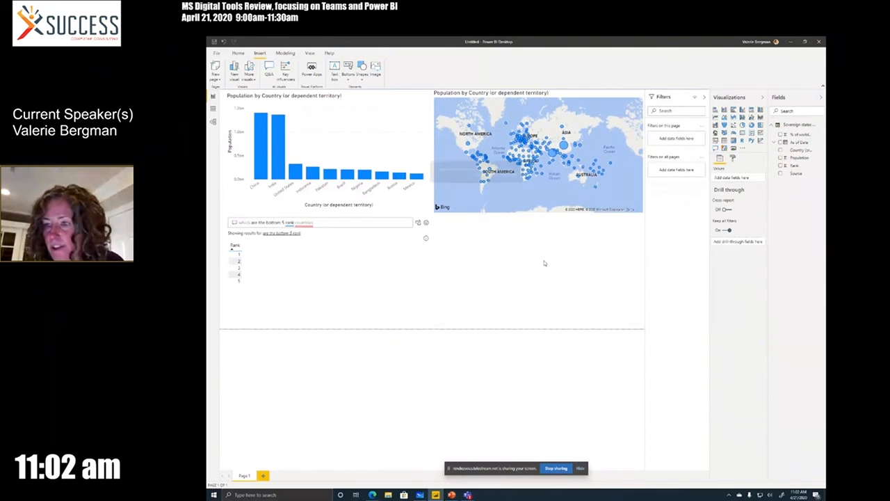
{"action": "left_click", "coordinate": [781, 150]}
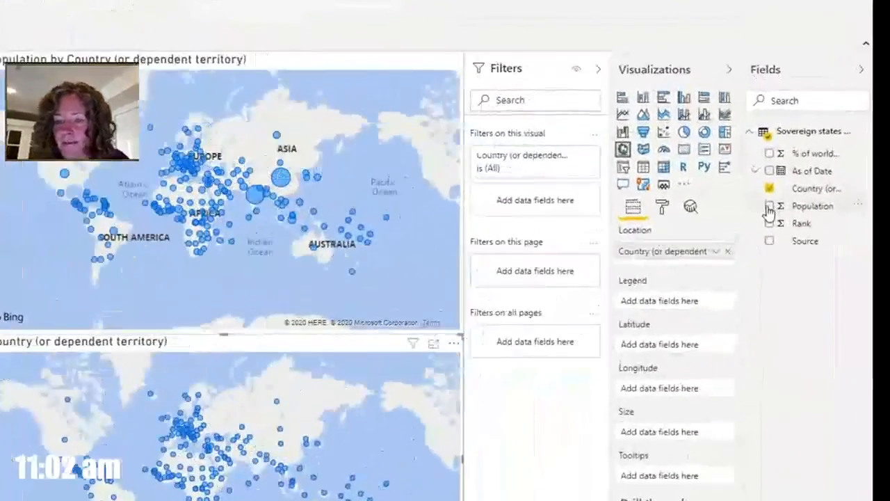
{"action": "left_click", "coordinate": [781, 158]}
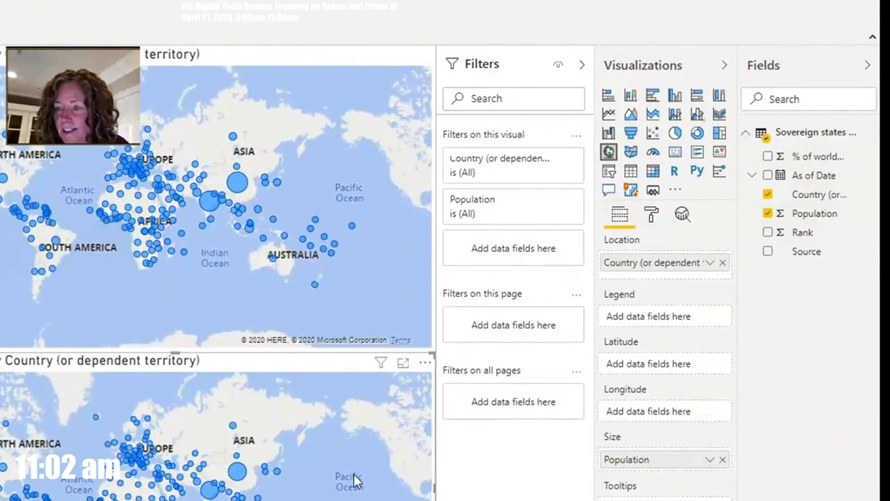
{"action": "left_click", "coordinate": [631, 192]}
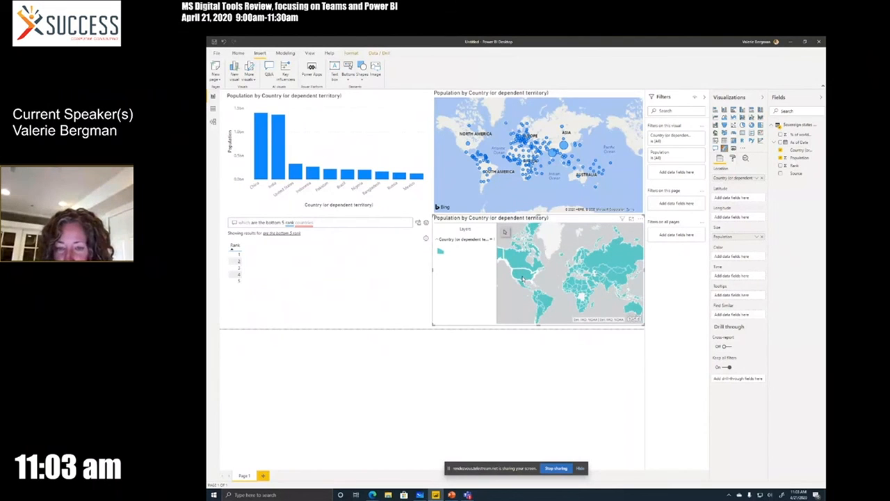
{"action": "left_click", "coordinate": [618, 259]}
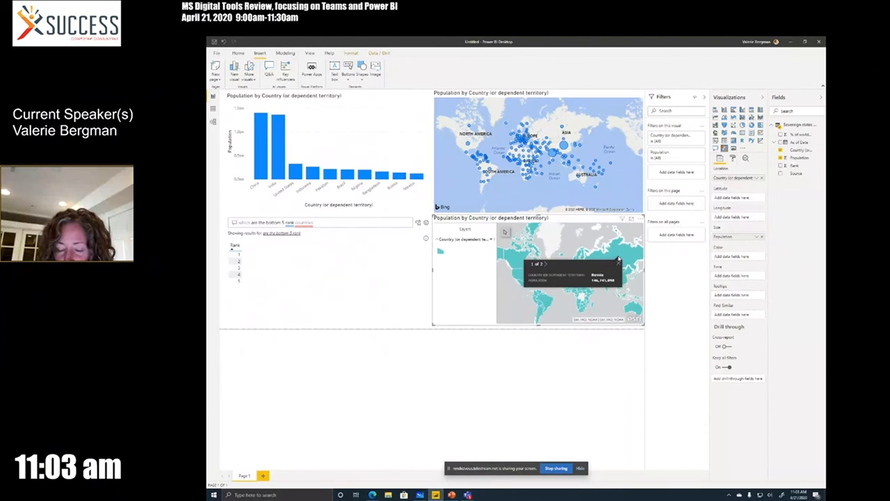
{"action": "left_click", "coordinate": [618, 260]}
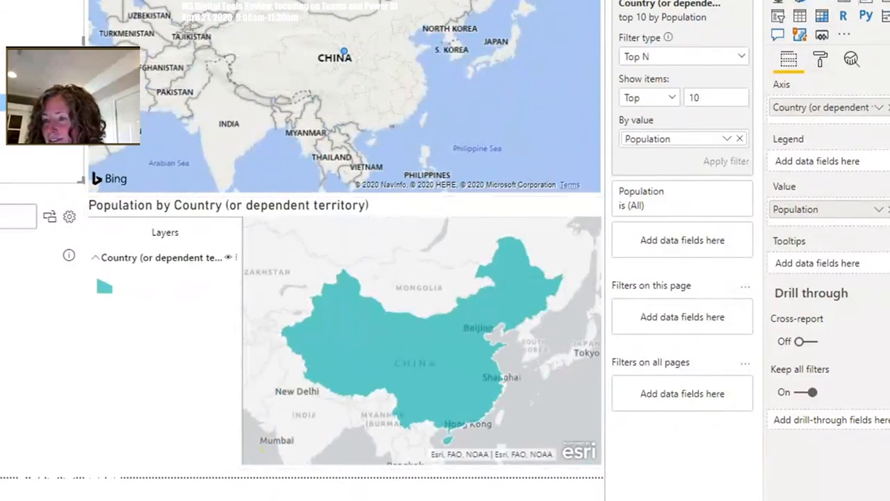
Browse the additional Power BI visuals offered by AppSource and by the organization, and close the gallery without adding any
{"action": "left_click", "coordinate": [845, 36]}
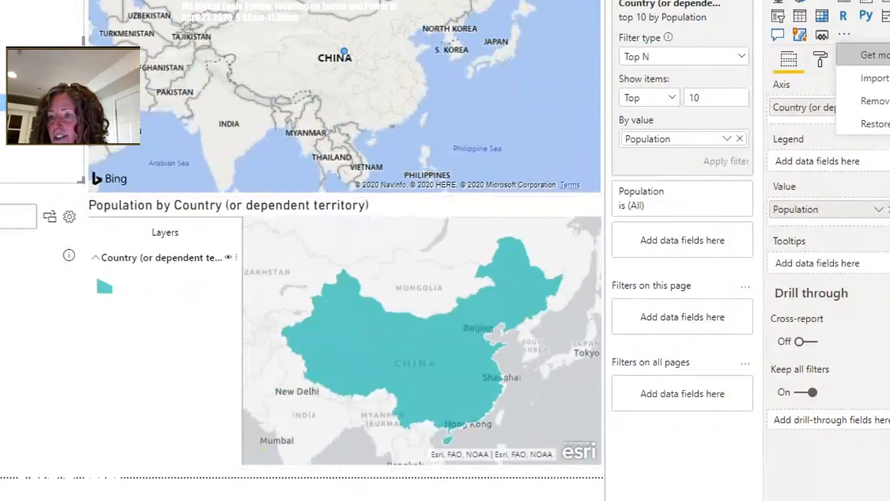
{"action": "left_click", "coordinate": [876, 55]}
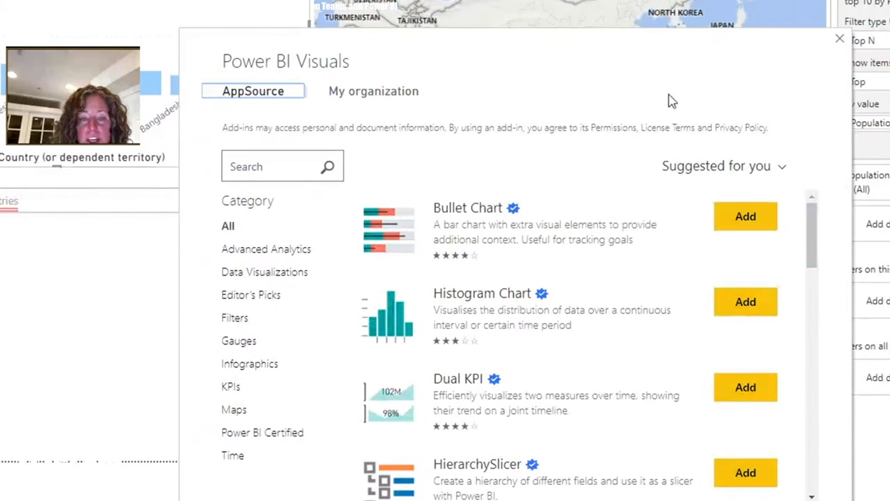
{"action": "left_click", "coordinate": [376, 92]}
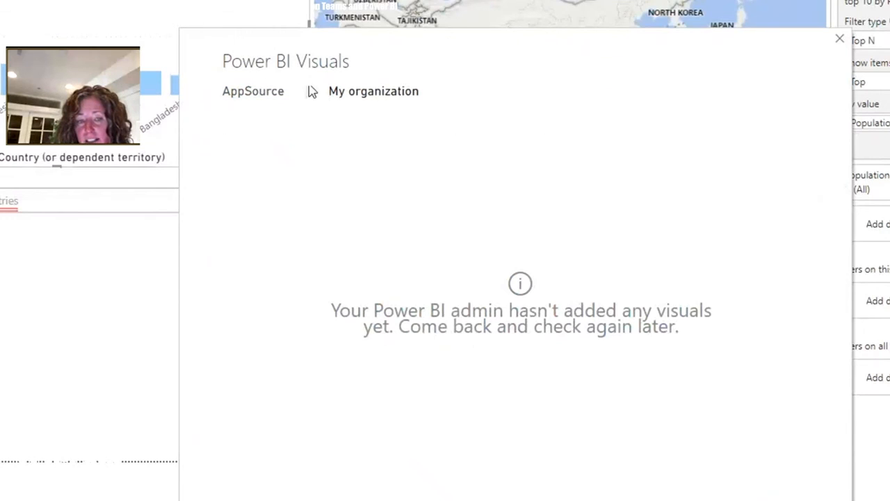
{"action": "left_click", "coordinate": [263, 98]}
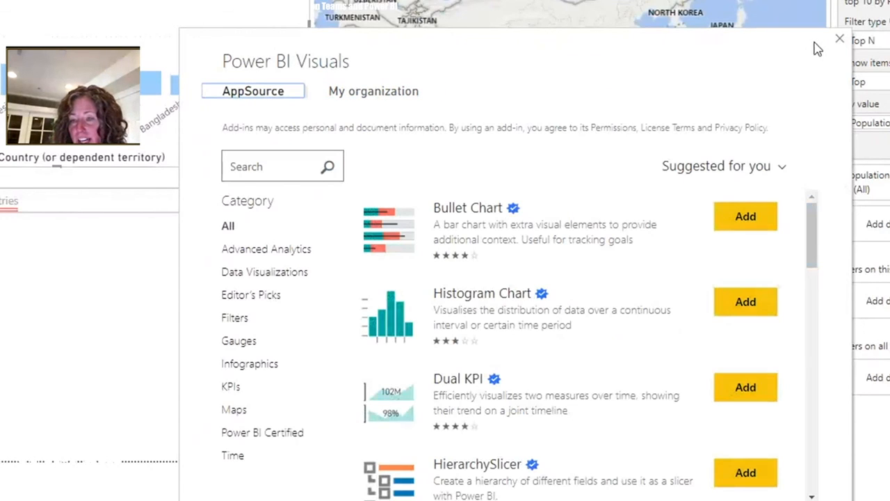
{"action": "left_click", "coordinate": [840, 40]}
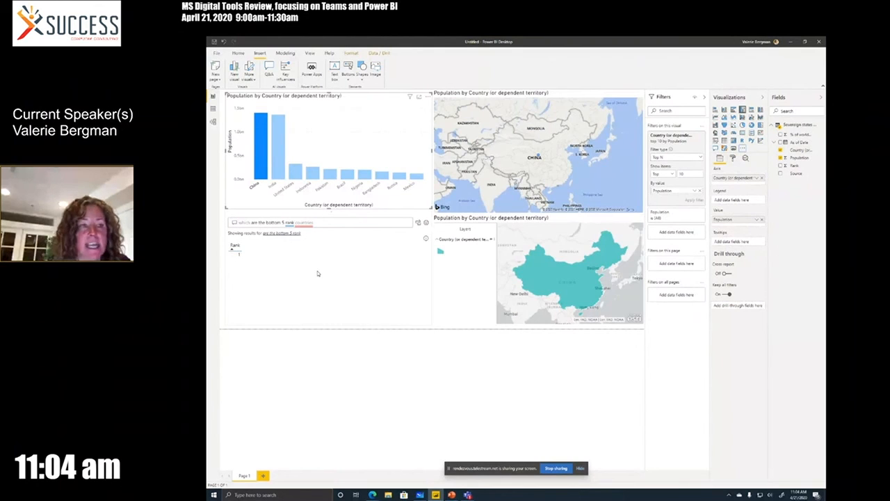
Start publishing the report to Power BI and save it in Documents as Live Demo
{"action": "mouse_move", "coordinate": [529, 297]}
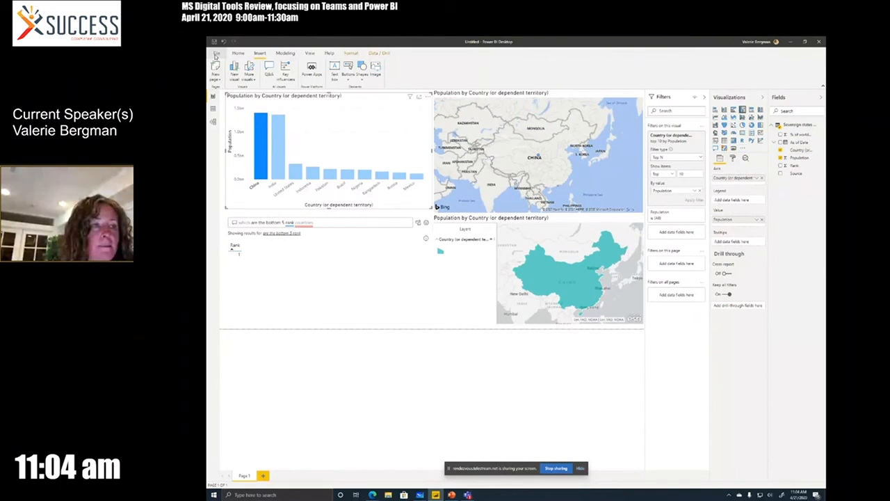
{"action": "left_click", "coordinate": [215, 56]}
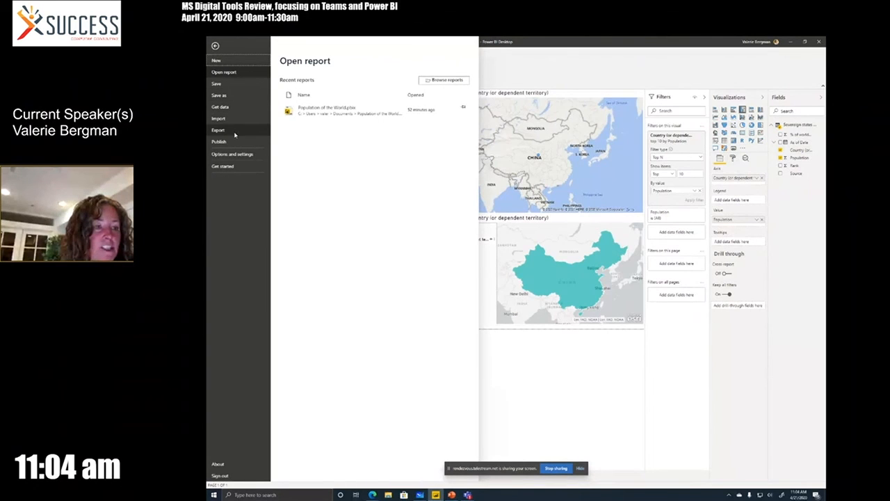
{"action": "left_click", "coordinate": [219, 142]}
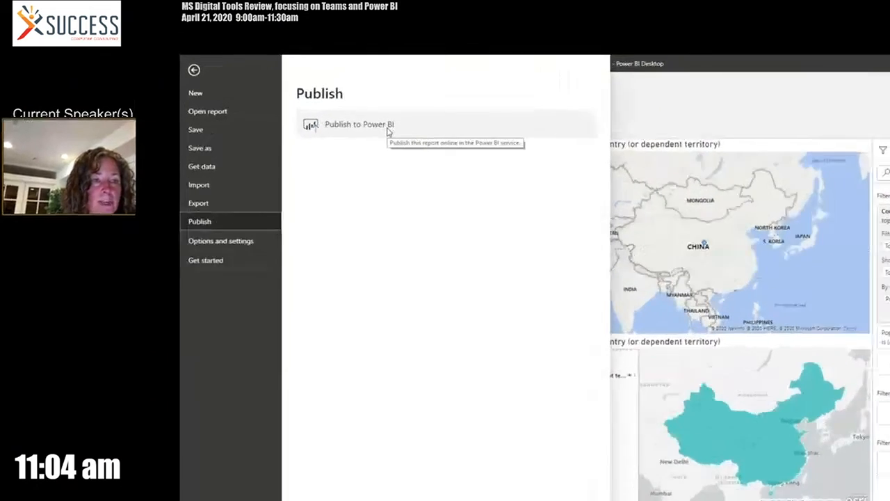
{"action": "left_click", "coordinate": [338, 84]}
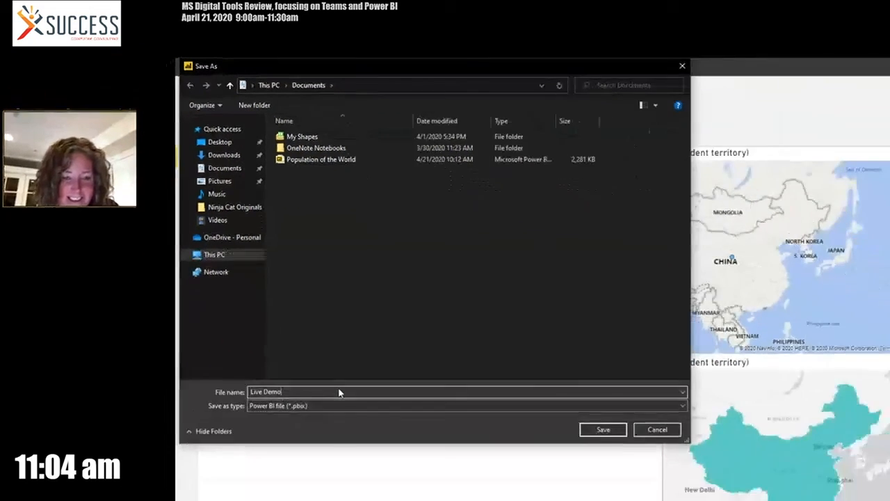
{"action": "left_click", "coordinate": [603, 429]}
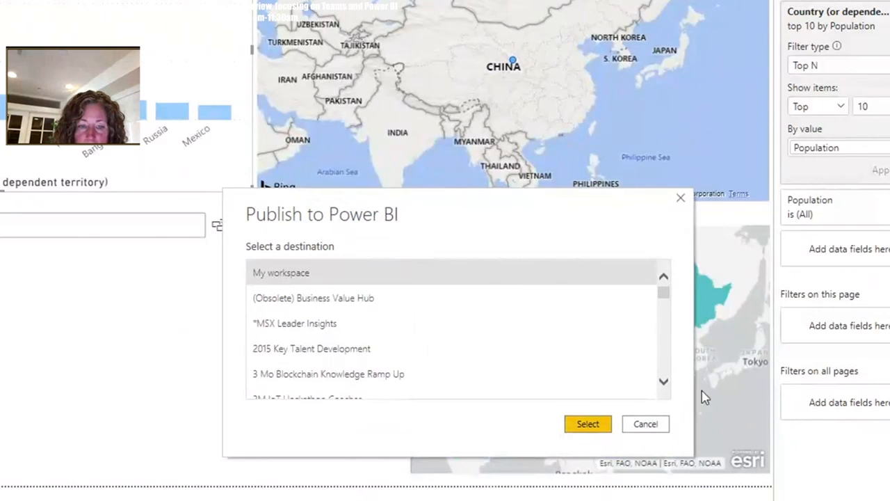
Look through the available publishing destinations, publish the report to My workspace, and dismiss the completion dialog
{"action": "left_click", "coordinate": [665, 383]}
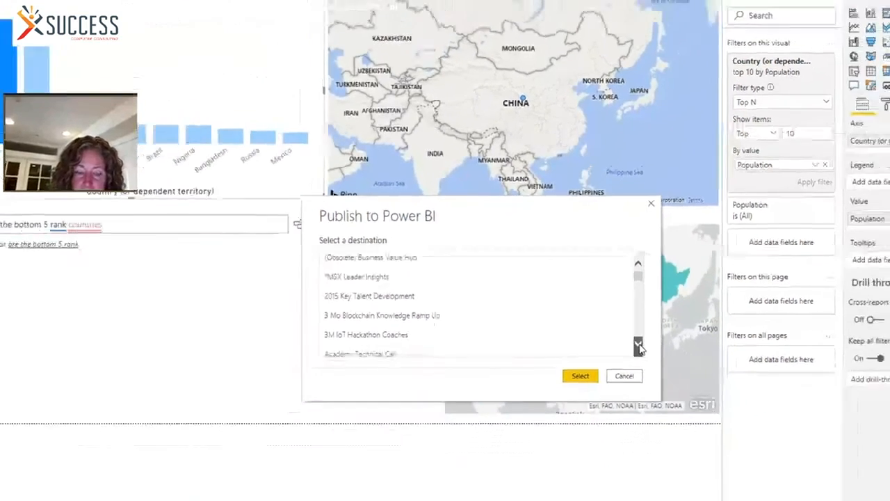
{"action": "left_click", "coordinate": [664, 383]}
{"action": "left_click", "coordinate": [665, 382]}
{"action": "left_click", "coordinate": [665, 383]}
{"action": "left_click", "coordinate": [601, 288]}
{"action": "left_click", "coordinate": [601, 288]}
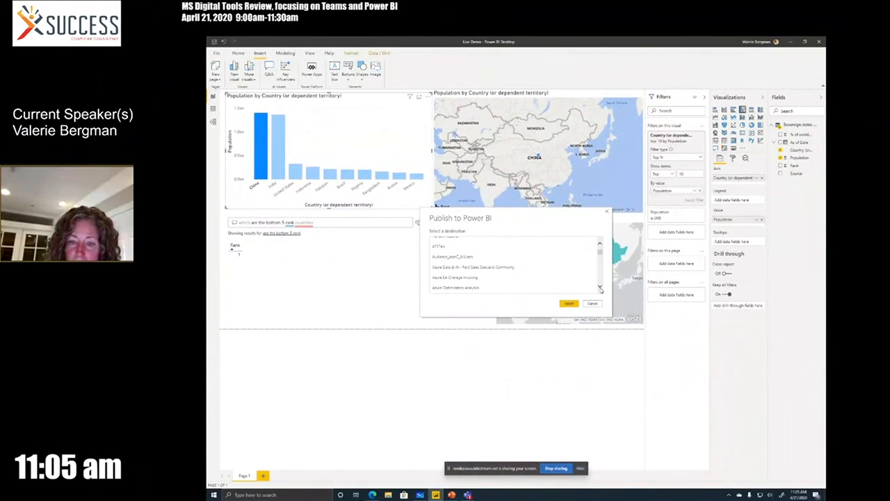
{"action": "left_click", "coordinate": [601, 288]}
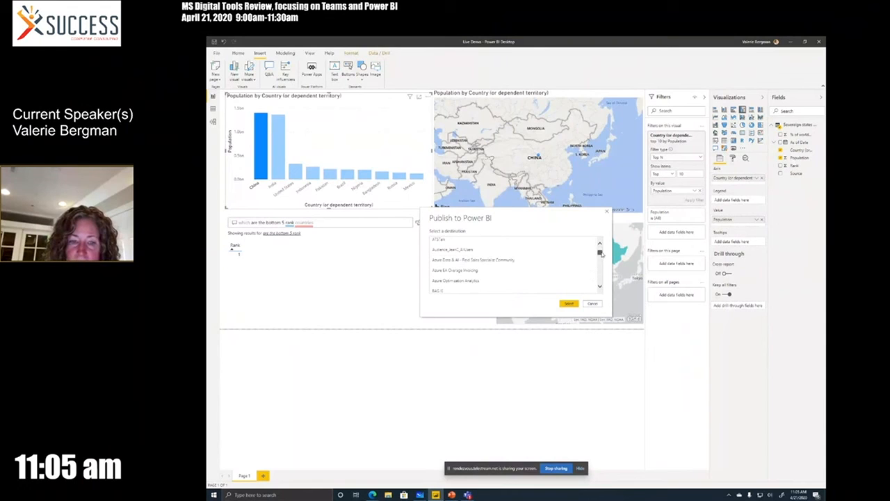
{"action": "left_click_drag", "start_coordinate": [600, 253], "coordinate": [601, 248]}
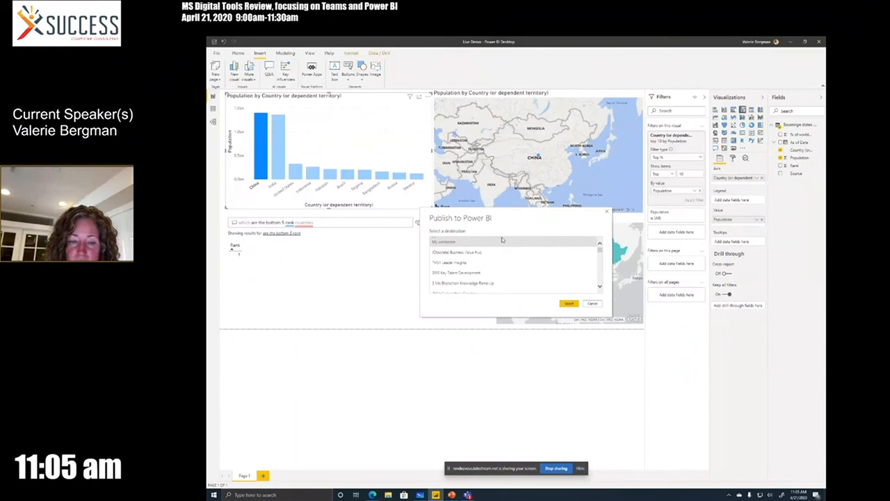
{"action": "left_click", "coordinate": [566, 305]}
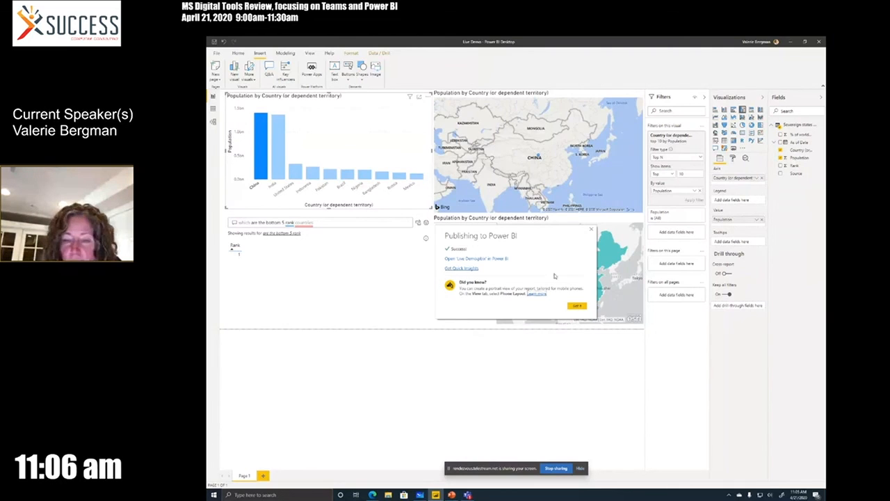
{"action": "left_click", "coordinate": [576, 306]}
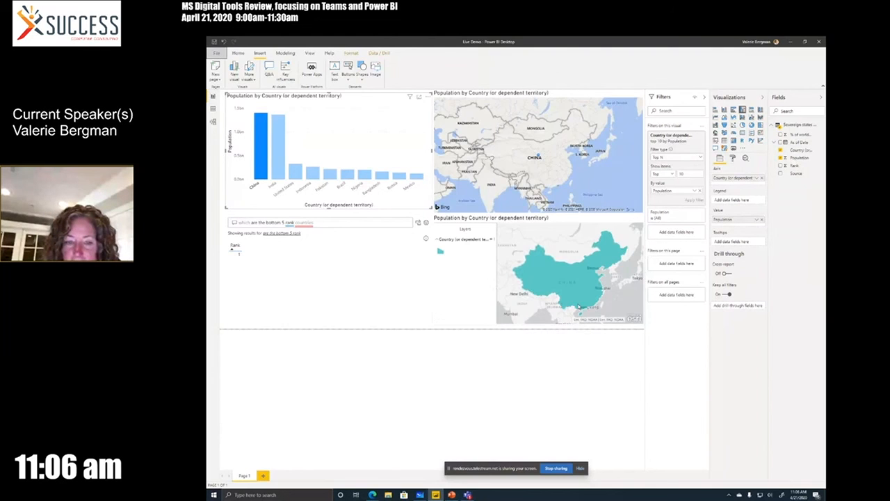
Switch to the Power BI service in the browser, refresh the reports in My workspace, and open the Live Demo report
{"action": "mouse_move", "coordinate": [373, 495]}
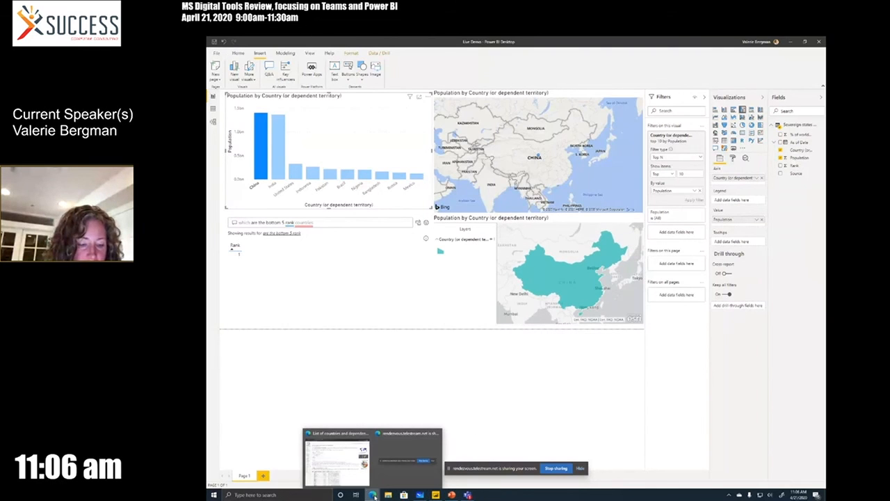
{"action": "mouse_move", "coordinate": [389, 457]}
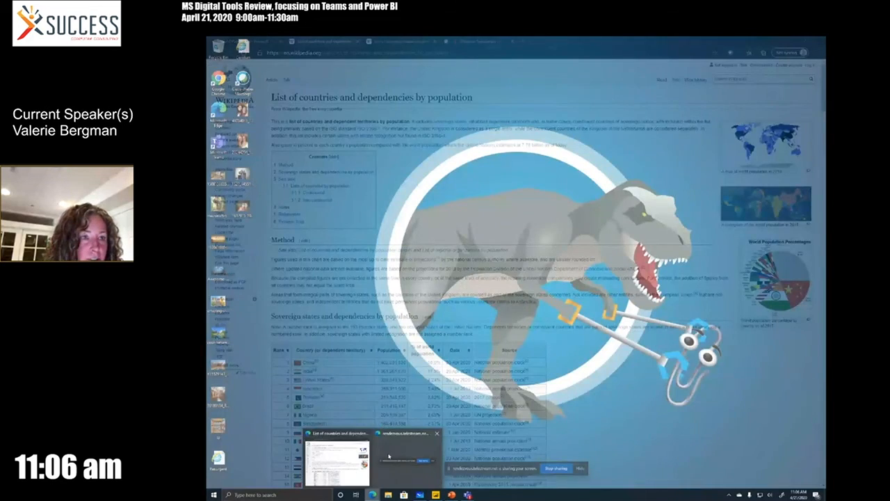
{"action": "left_click", "coordinate": [348, 459]}
{"action": "left_click", "coordinate": [236, 41]}
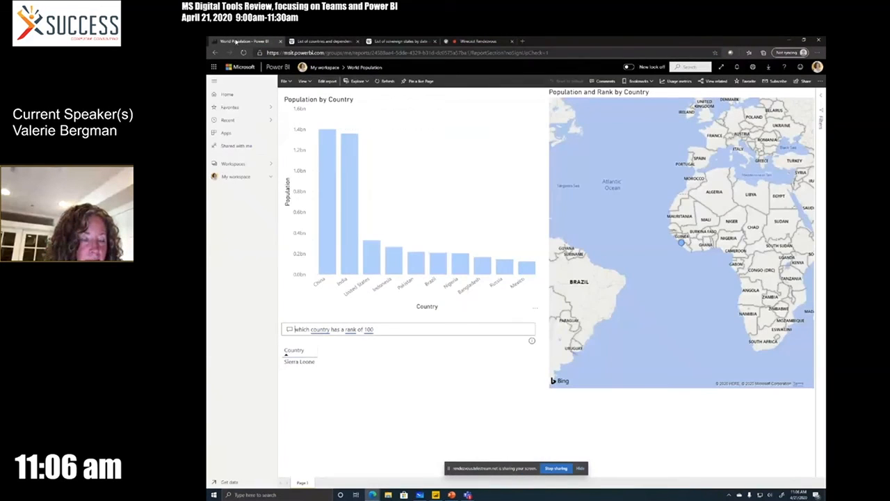
{"action": "left_click", "coordinate": [234, 176]}
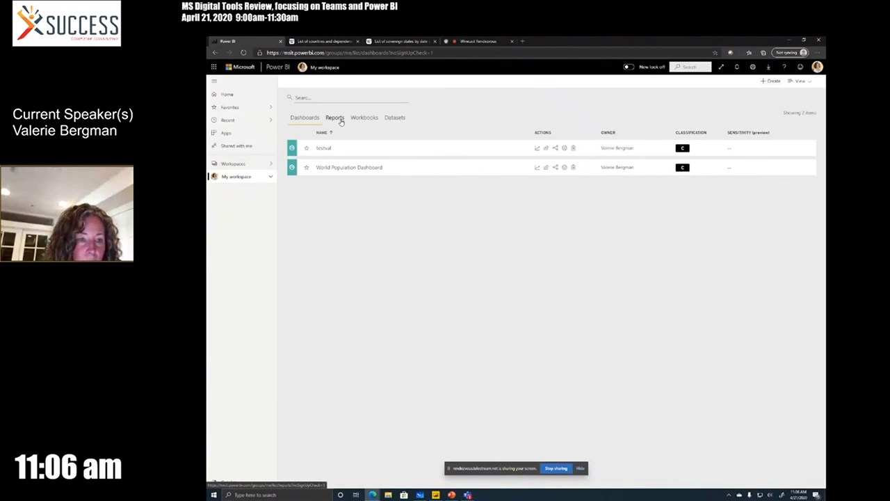
{"action": "left_click", "coordinate": [335, 117]}
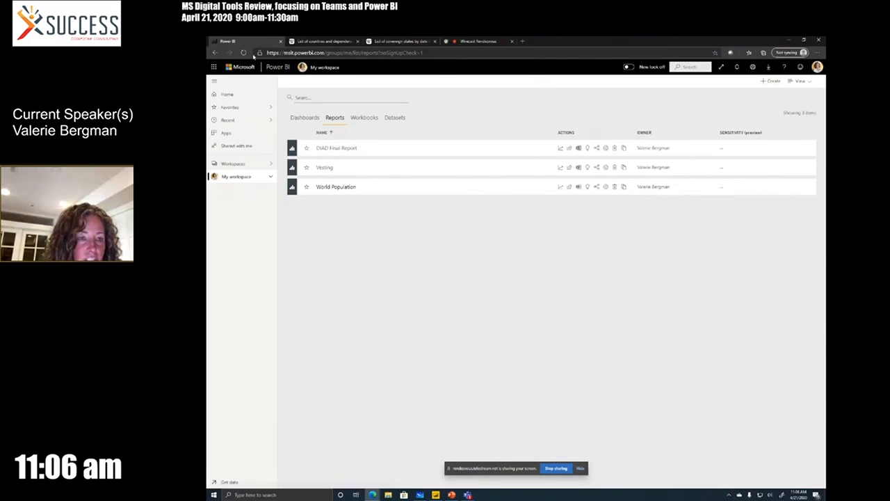
{"action": "left_click", "coordinate": [243, 53]}
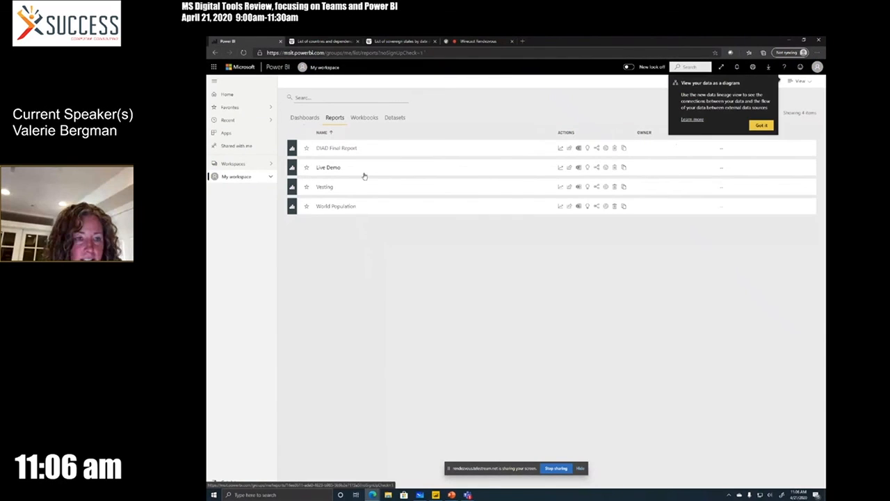
{"action": "left_click", "coordinate": [328, 168]}
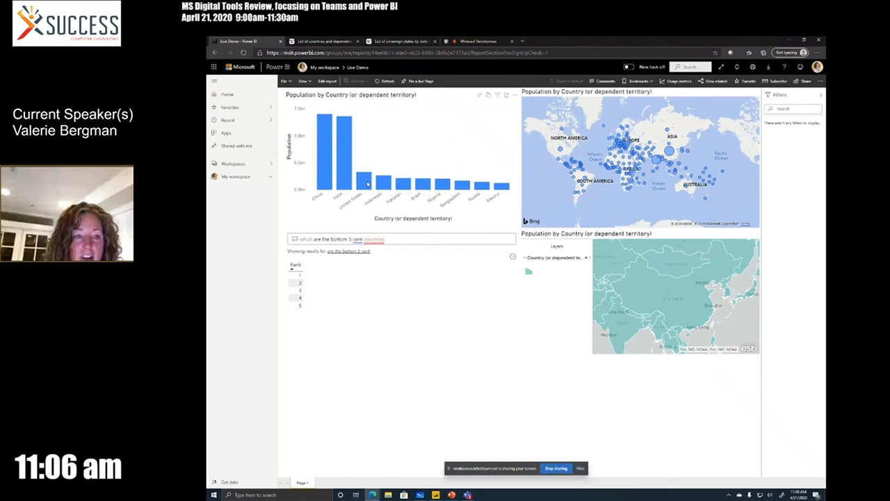
Cross-filter the published page by United States in the column chart and start sharing the report
{"action": "left_click", "coordinate": [366, 183]}
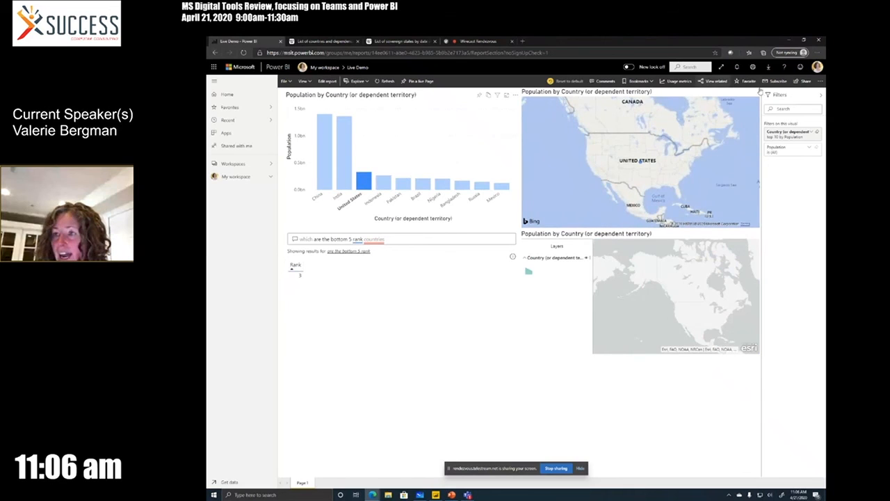
{"action": "left_click", "coordinate": [802, 81]}
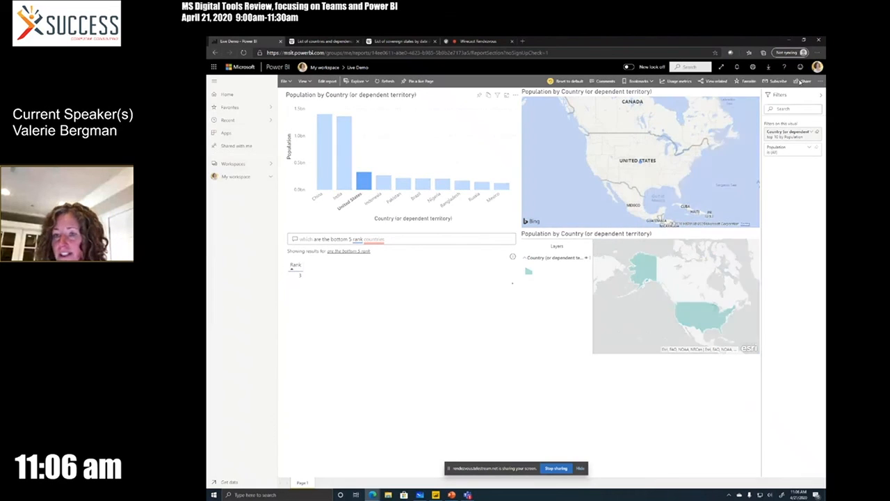